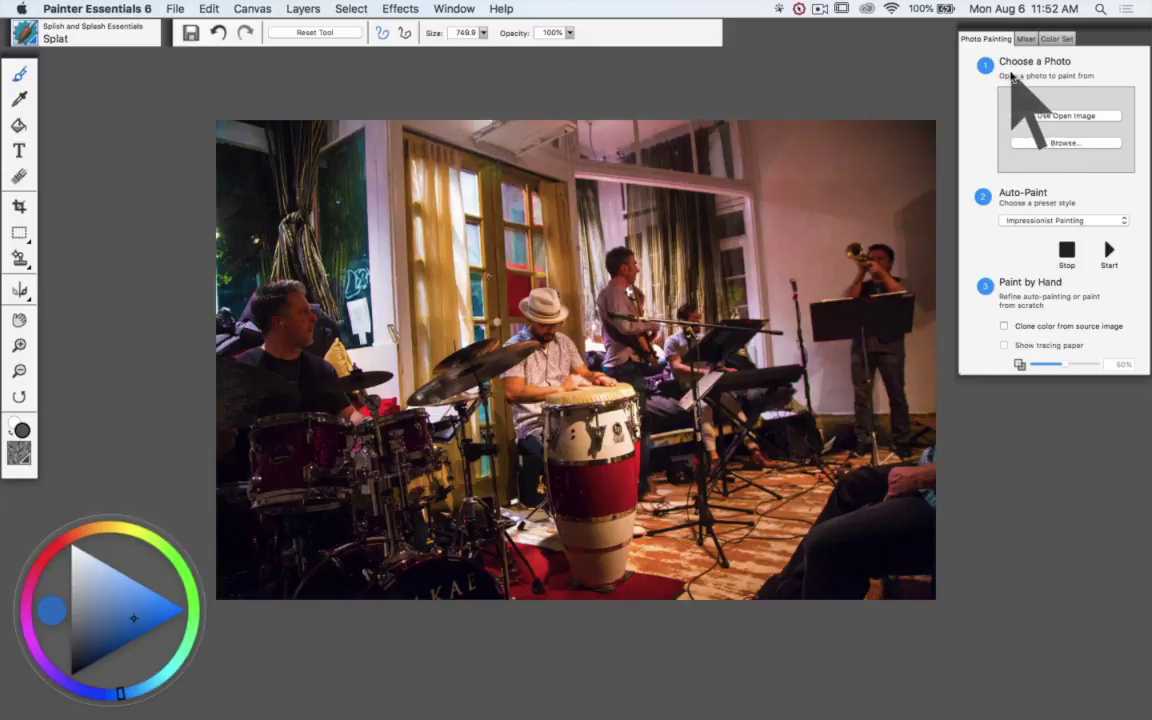
Clone the concert photo onto a white canvas with Use Open Image, leaving tracing paper hidden.
{"action": "left_click", "coordinate": [1020, 96]}
{"action": "left_click", "coordinate": [1087, 118]}
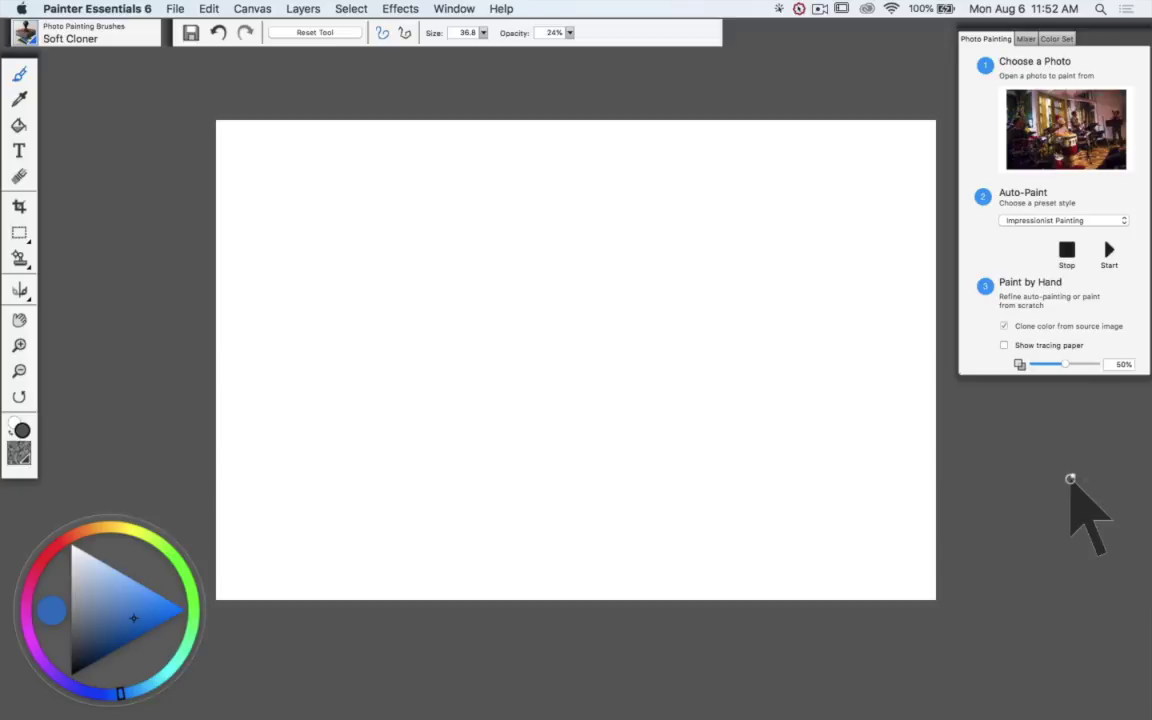
{"action": "left_click", "coordinate": [1005, 346]}
{"action": "left_click", "coordinate": [1005, 346]}
{"action": "left_click", "coordinate": [1005, 346]}
{"action": "left_click", "coordinate": [1005, 346]}
{"action": "left_click", "coordinate": [1005, 346]}
{"action": "left_click", "coordinate": [1005, 346]}
{"action": "left_click", "coordinate": [1005, 346]}
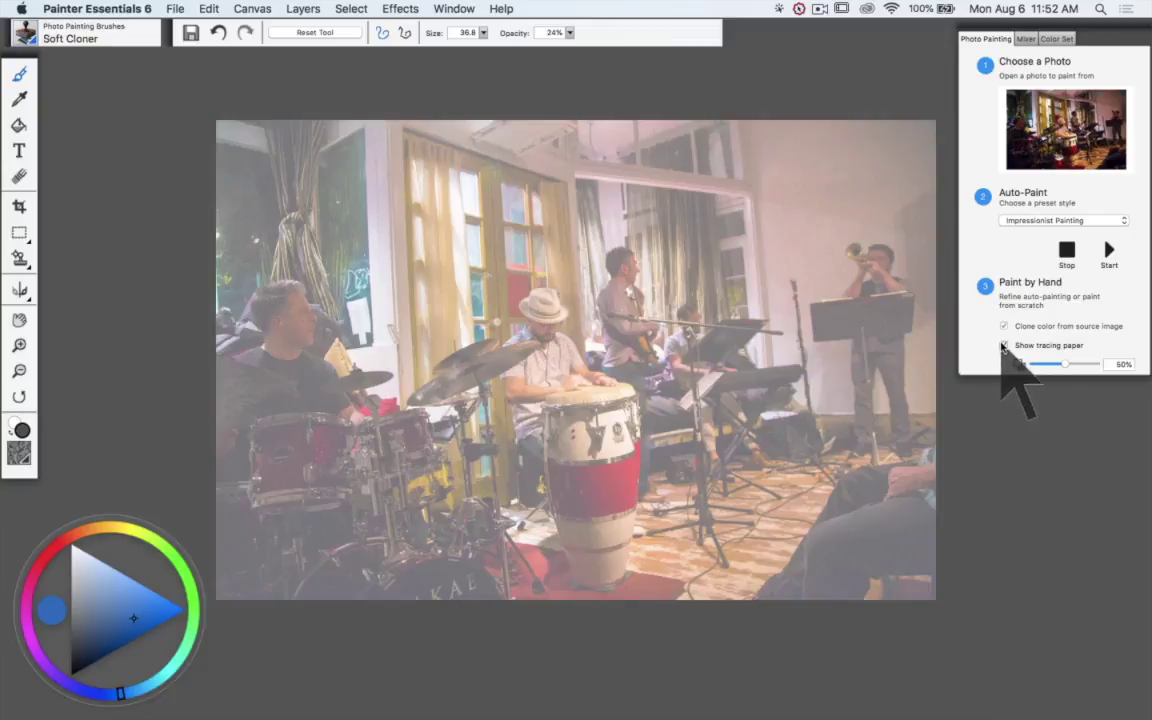
{"action": "left_click", "coordinate": [1005, 346]}
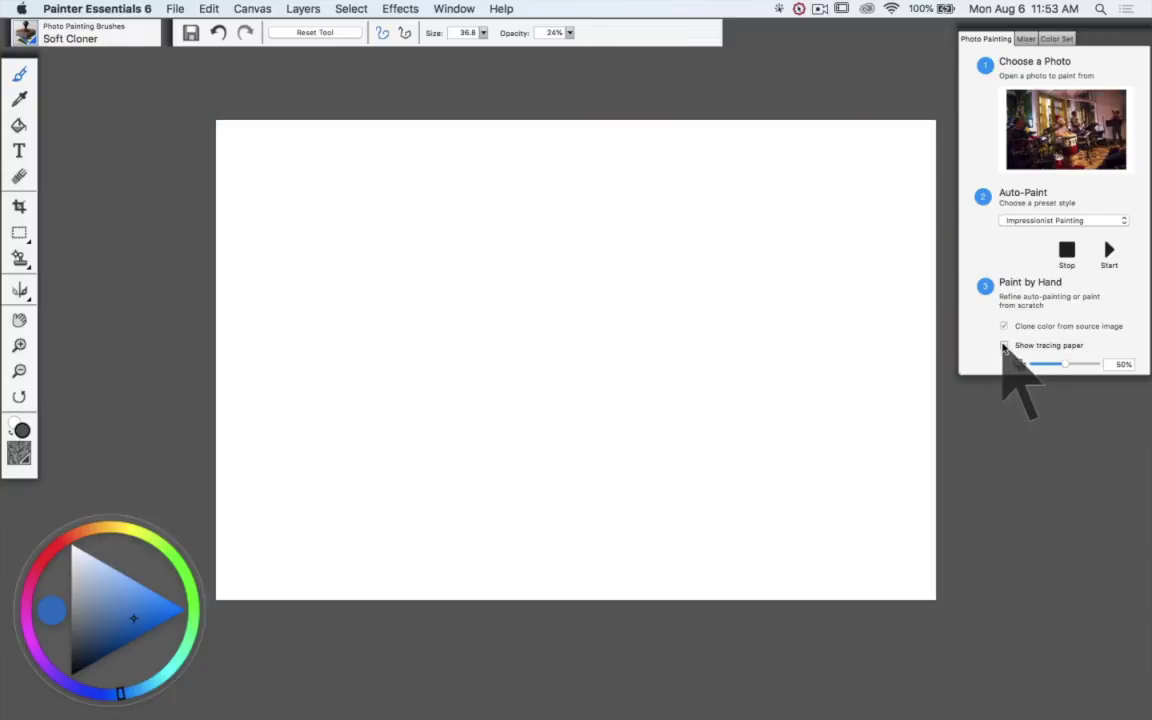
{"action": "left_click", "coordinate": [1005, 346]}
{"action": "left_click", "coordinate": [1004, 345]}
{"action": "left_click", "coordinate": [1000, 221]}
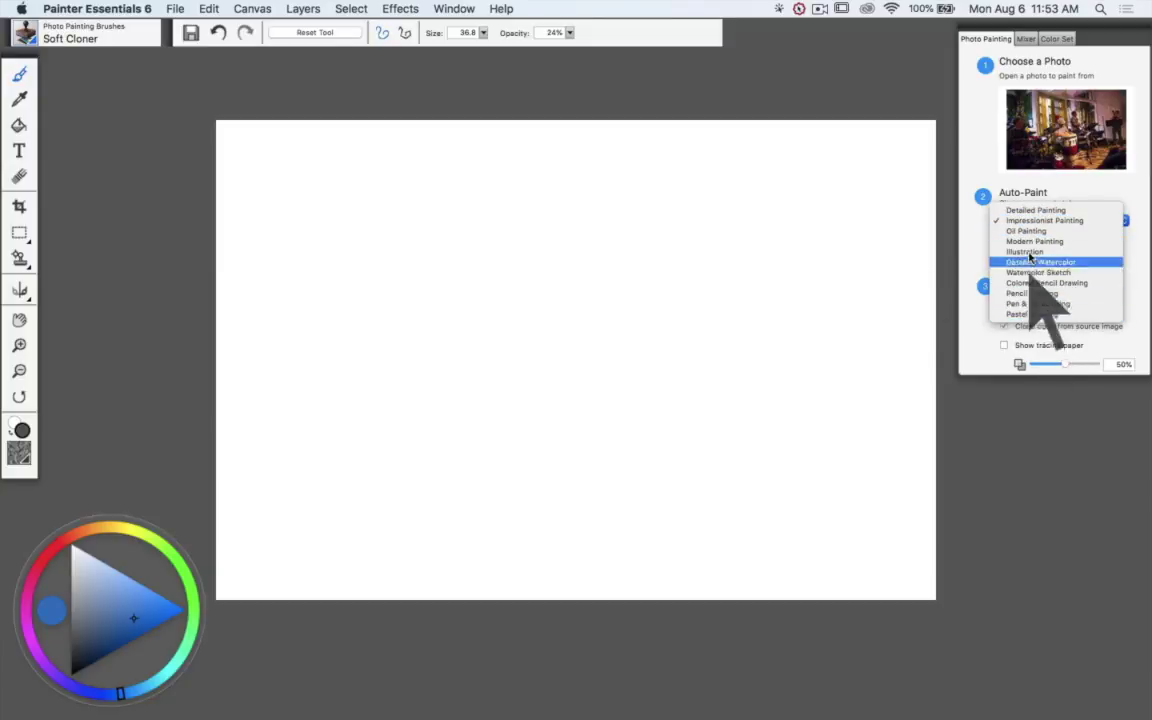
{"action": "left_click", "coordinate": [1000, 188]}
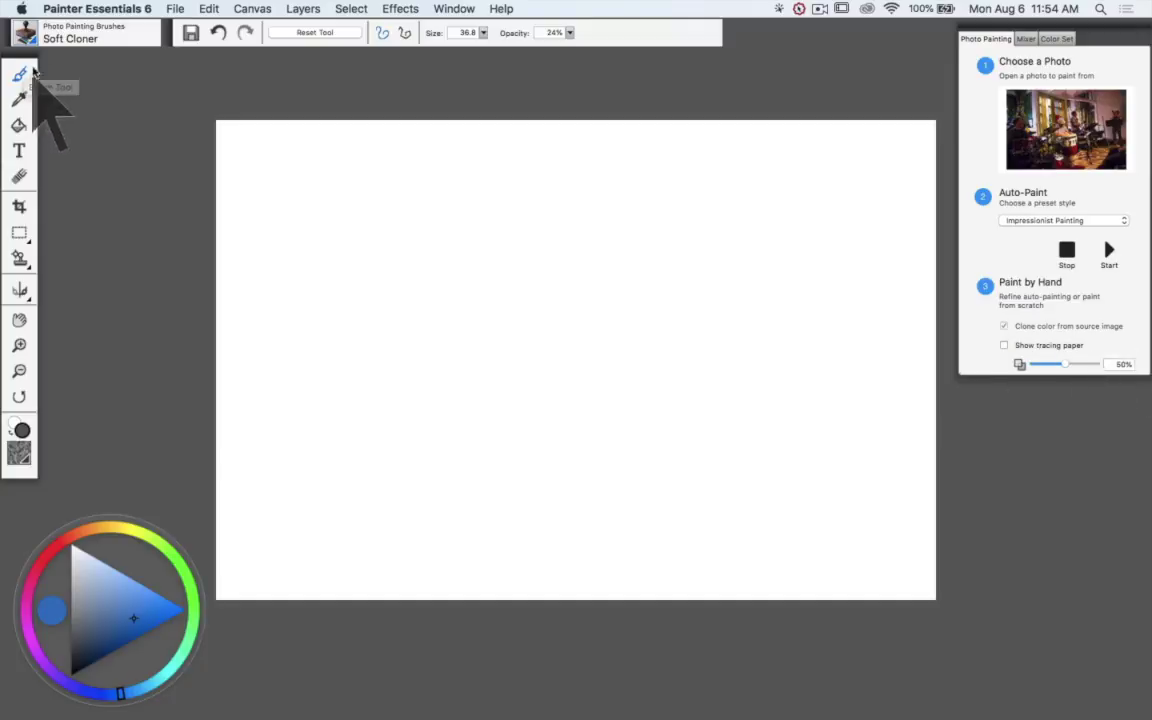
Load the Splat variant from the Splish and Splash Essentials brush category.
{"action": "left_click", "coordinate": [25, 33]}
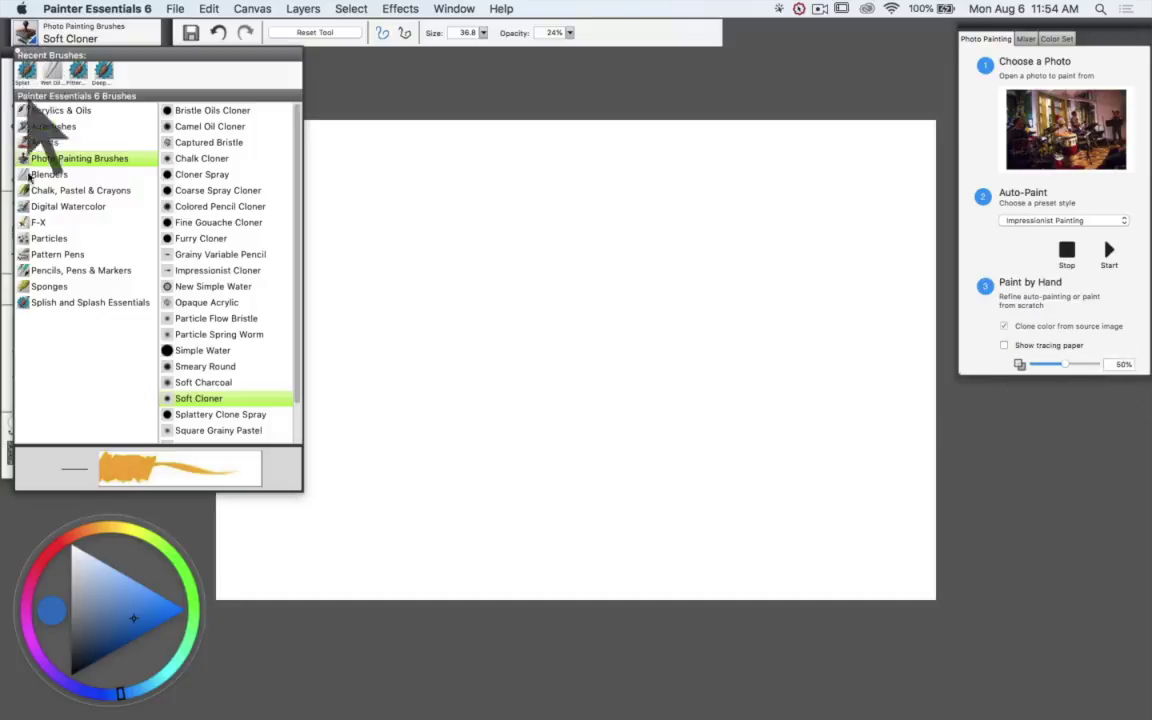
{"action": "left_click", "coordinate": [44, 303]}
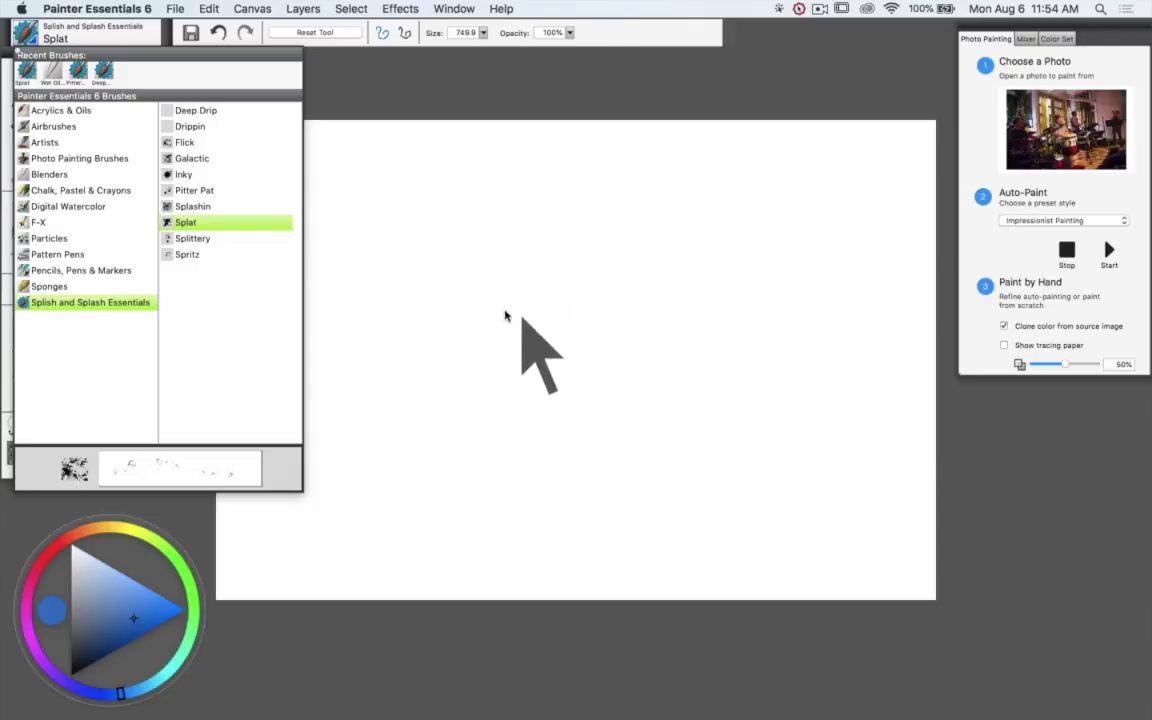
Sweep big cloned Splat strokes across the canvas and darker strokes down the right side.
{"action": "mouse_move", "coordinate": [512, 316]}
{"action": "left_mouse_down"}
{"action": "mouse_move", "coordinate": [547, 328]}
{"action": "mouse_move", "coordinate": [616, 269]}
{"action": "mouse_move", "coordinate": [676, 278]}
{"action": "mouse_move", "coordinate": [663, 260]}
{"action": "mouse_move", "coordinate": [788, 215]}
{"action": "mouse_move", "coordinate": [762, 192]}
{"action": "mouse_move", "coordinate": [765, 175]}
{"action": "mouse_move", "coordinate": [601, 170]}
{"action": "mouse_move", "coordinate": [745, 203]}
{"action": "mouse_move", "coordinate": [831, 204]}
{"action": "mouse_move", "coordinate": [840, 228]}
{"action": "mouse_move", "coordinate": [835, 199]}
{"action": "mouse_move", "coordinate": [809, 288]}
{"action": "mouse_move", "coordinate": [852, 262]}
{"action": "mouse_move", "coordinate": [702, 551]}
{"action": "mouse_move", "coordinate": [702, 409]}
{"action": "mouse_move", "coordinate": [603, 484]}
{"action": "mouse_move", "coordinate": [716, 470]}
{"action": "mouse_move", "coordinate": [760, 491]}
{"action": "mouse_move", "coordinate": [653, 495]}
{"action": "mouse_move", "coordinate": [683, 468]}
{"action": "mouse_move", "coordinate": [591, 336]}
{"action": "mouse_move", "coordinate": [648, 213]}
{"action": "mouse_move", "coordinate": [533, 226]}
{"action": "mouse_move", "coordinate": [775, 260]}
{"action": "mouse_move", "coordinate": [883, 213]}
{"action": "mouse_move", "coordinate": [869, 204]}
{"action": "mouse_move", "coordinate": [827, 237]}
{"action": "mouse_move", "coordinate": [657, 210]}
{"action": "mouse_move", "coordinate": [513, 228]}
{"action": "mouse_move", "coordinate": [499, 183]}
{"action": "mouse_move", "coordinate": [692, 145]}
{"action": "mouse_move", "coordinate": [491, 157]}
{"action": "mouse_move", "coordinate": [508, 482]}
{"action": "mouse_move", "coordinate": [442, 479]}
{"action": "mouse_move", "coordinate": [404, 443]}
{"action": "mouse_move", "coordinate": [333, 288]}
{"action": "mouse_move", "coordinate": [329, 377]}
{"action": "mouse_move", "coordinate": [300, 377]}
{"action": "mouse_move", "coordinate": [277, 411]}
{"action": "mouse_move", "coordinate": [289, 562]}
{"action": "mouse_move", "coordinate": [493, 563]}
{"action": "mouse_move", "coordinate": [480, 578]}
{"action": "mouse_move", "coordinate": [499, 438]}
{"action": "mouse_move", "coordinate": [376, 377]}
{"action": "mouse_move", "coordinate": [274, 291]}
{"action": "mouse_move", "coordinate": [254, 347]}
{"action": "mouse_move", "coordinate": [307, 208]}
{"action": "mouse_move", "coordinate": [286, 174]}
{"action": "mouse_move", "coordinate": [486, 215]}
{"action": "mouse_move", "coordinate": [600, 154]}
{"action": "mouse_move", "coordinate": [619, 170]}
{"action": "mouse_move", "coordinate": [653, 167]}
{"action": "mouse_move", "coordinate": [753, 129]}
{"action": "mouse_move", "coordinate": [845, 165]}
{"action": "left_mouse_up"}
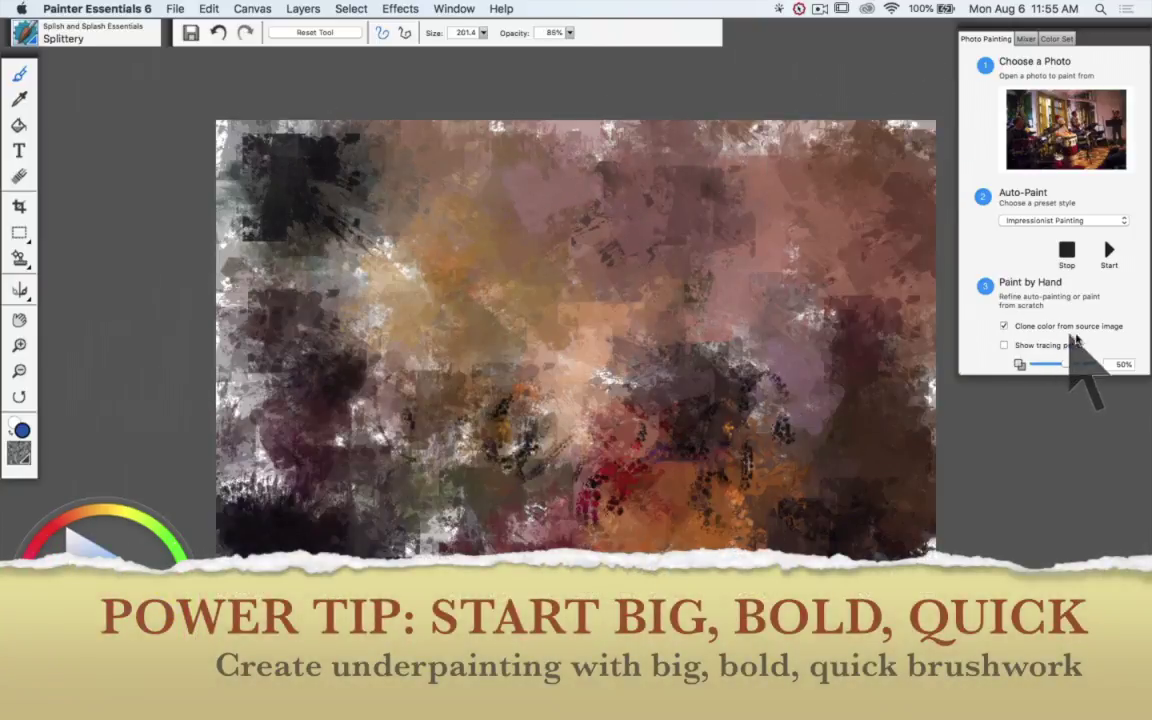
{"action": "mouse_move", "coordinate": [856, 288]}
{"action": "left_mouse_down"}
{"action": "mouse_move", "coordinate": [820, 431]}
{"action": "mouse_move", "coordinate": [913, 512]}
{"action": "left_mouse_up"}
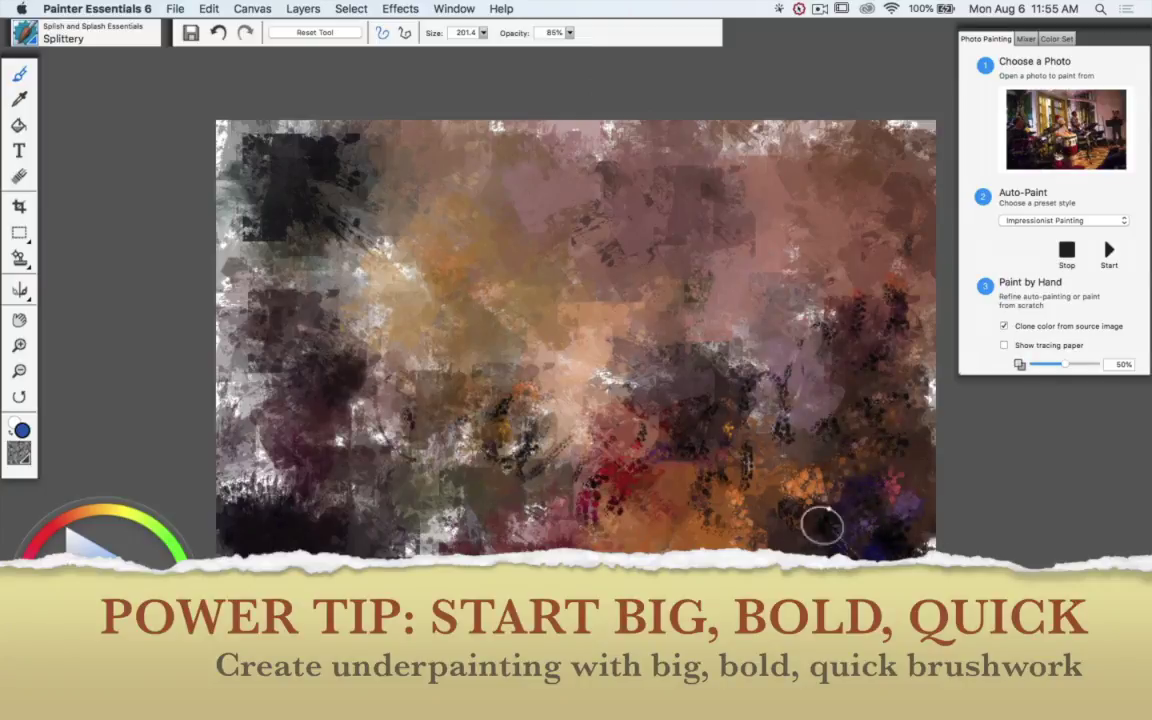
With tracing paper on, paint cloned Splittery strokes over the conga drum, music stand and window frame.
{"action": "left_click", "coordinate": [1005, 346]}
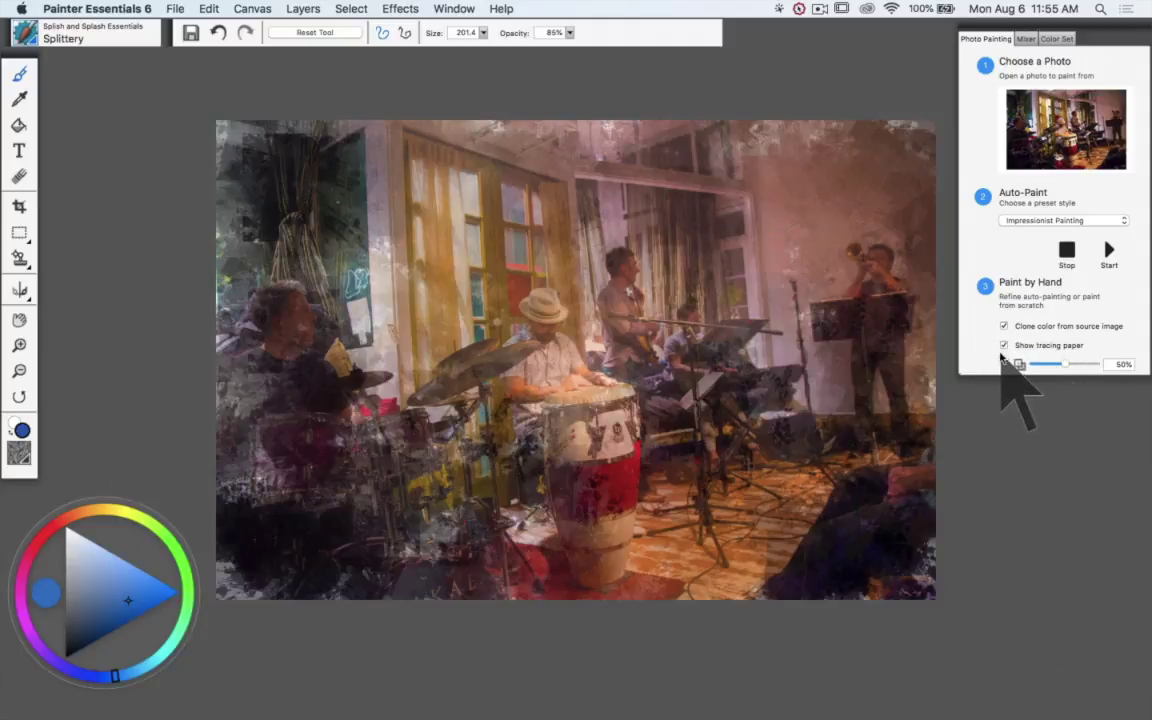
{"action": "left_click", "coordinate": [1004, 346]}
{"action": "left_click", "coordinate": [1004, 346]}
{"action": "mouse_move", "coordinate": [566, 476]}
{"action": "left_mouse_down"}
{"action": "mouse_move", "coordinate": [631, 488]}
{"action": "mouse_move", "coordinate": [616, 500]}
{"action": "mouse_move", "coordinate": [583, 472]}
{"action": "mouse_move", "coordinate": [537, 491]}
{"action": "mouse_move", "coordinate": [584, 486]}
{"action": "mouse_move", "coordinate": [573, 428]}
{"action": "mouse_move", "coordinate": [557, 456]}
{"action": "mouse_move", "coordinate": [579, 422]}
{"action": "mouse_move", "coordinate": [578, 490]}
{"action": "mouse_move", "coordinate": [627, 540]}
{"action": "mouse_move", "coordinate": [592, 585]}
{"action": "mouse_move", "coordinate": [627, 543]}
{"action": "mouse_move", "coordinate": [569, 567]}
{"action": "mouse_move", "coordinate": [602, 417]}
{"action": "mouse_move", "coordinate": [563, 420]}
{"action": "mouse_move", "coordinate": [567, 410]}
{"action": "mouse_move", "coordinate": [615, 417]}
{"action": "mouse_move", "coordinate": [620, 445]}
{"action": "mouse_move", "coordinate": [578, 498]}
{"action": "mouse_move", "coordinate": [568, 550]}
{"action": "mouse_move", "coordinate": [607, 484]}
{"action": "mouse_move", "coordinate": [599, 519]}
{"action": "mouse_move", "coordinate": [623, 538]}
{"action": "mouse_move", "coordinate": [581, 581]}
{"action": "left_mouse_up"}
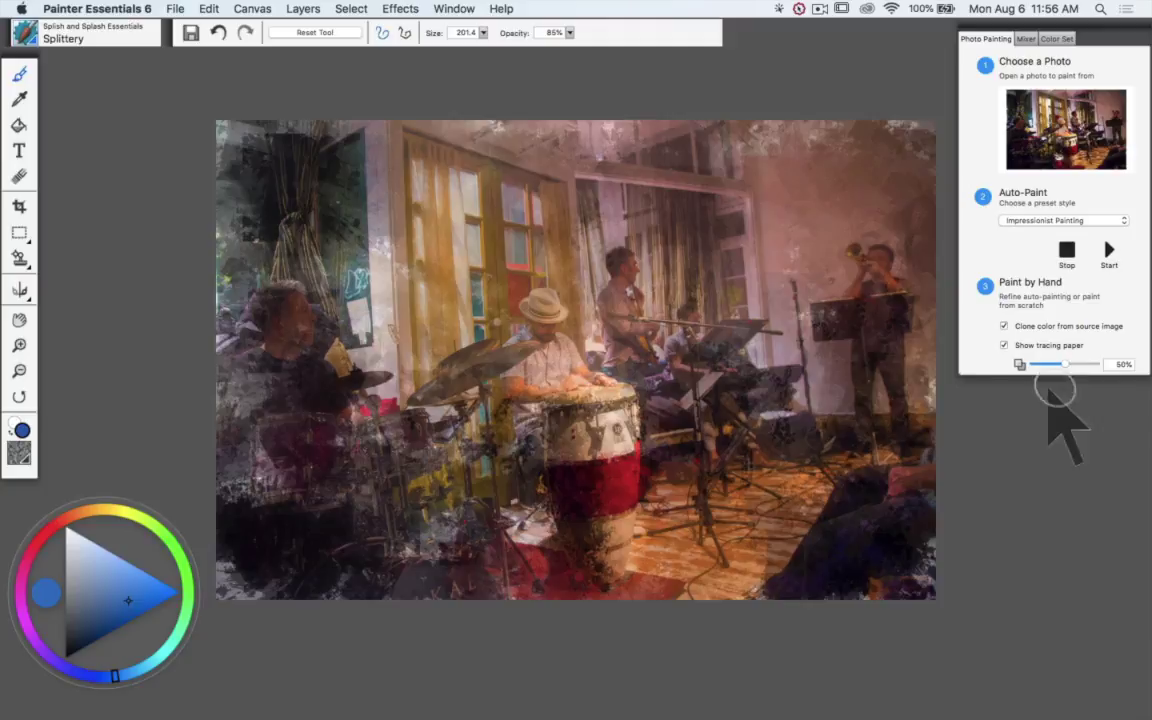
{"action": "left_click", "coordinate": [1005, 345]}
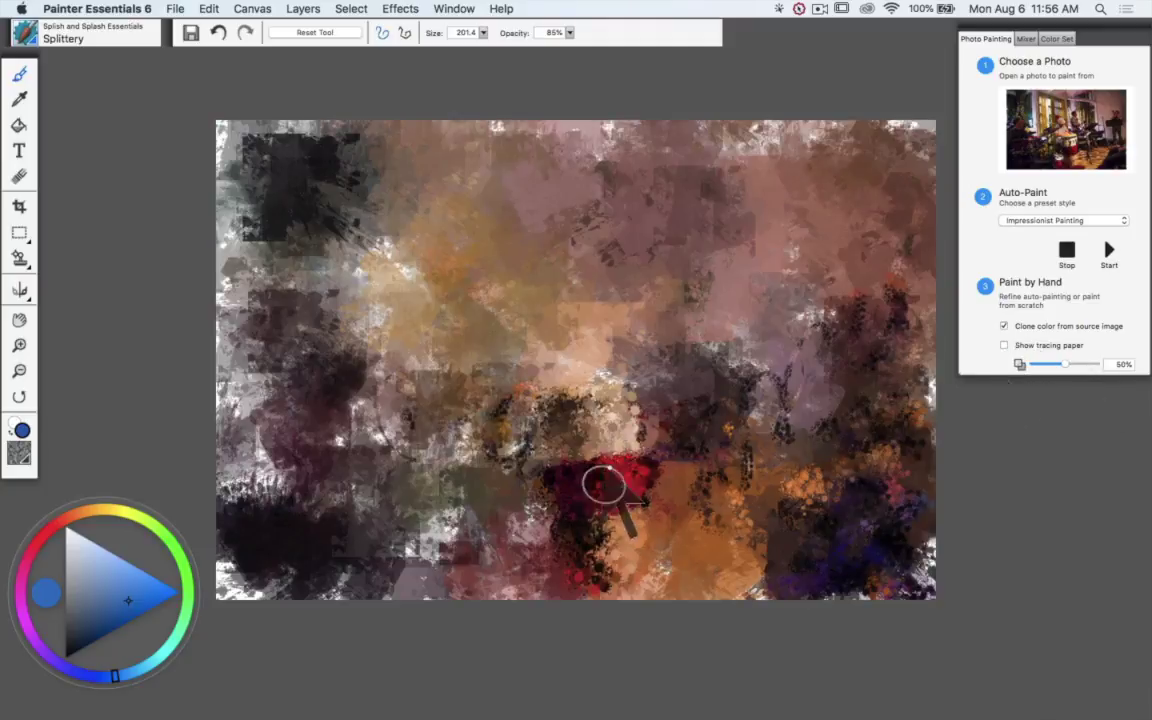
{"action": "left_click", "coordinate": [1005, 345]}
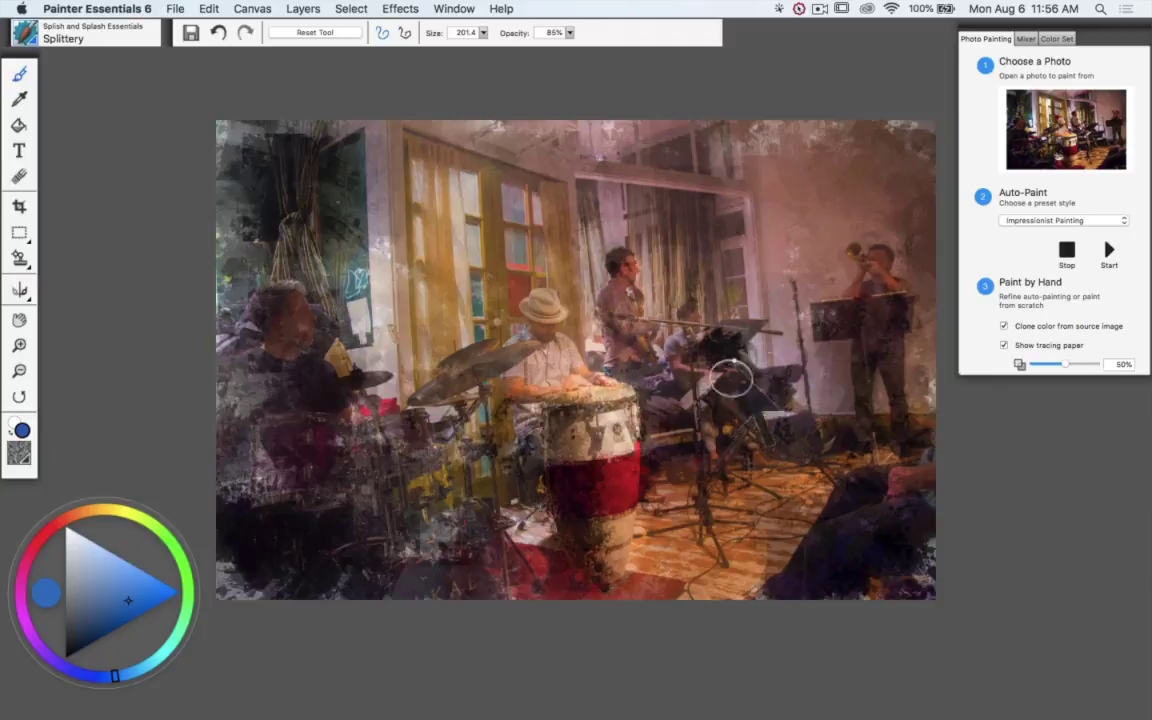
{"action": "mouse_move", "coordinate": [731, 378]}
{"action": "left_mouse_down"}
{"action": "mouse_move", "coordinate": [829, 338]}
{"action": "mouse_move", "coordinate": [849, 309]}
{"action": "mouse_move", "coordinate": [853, 430]}
{"action": "mouse_move", "coordinate": [880, 364]}
{"action": "mouse_move", "coordinate": [861, 401]}
{"action": "mouse_move", "coordinate": [896, 383]}
{"action": "mouse_move", "coordinate": [870, 290]}
{"action": "left_mouse_up"}
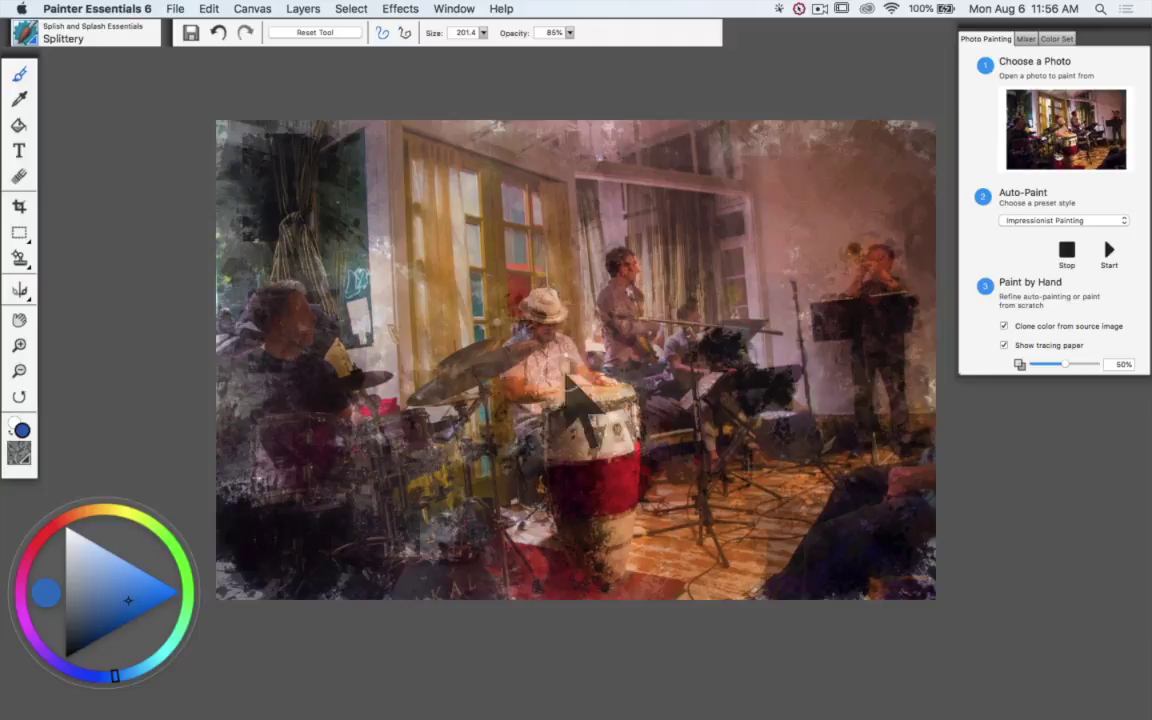
{"action": "mouse_move", "coordinate": [553, 193]}
{"action": "left_mouse_down"}
{"action": "mouse_move", "coordinate": [490, 207]}
{"action": "mouse_move", "coordinate": [489, 250]}
{"action": "mouse_move", "coordinate": [484, 231]}
{"action": "mouse_move", "coordinate": [414, 265]}
{"action": "mouse_move", "coordinate": [393, 233]}
{"action": "mouse_move", "coordinate": [381, 170]}
{"action": "mouse_move", "coordinate": [395, 135]}
{"action": "mouse_move", "coordinate": [490, 160]}
{"action": "left_mouse_up"}
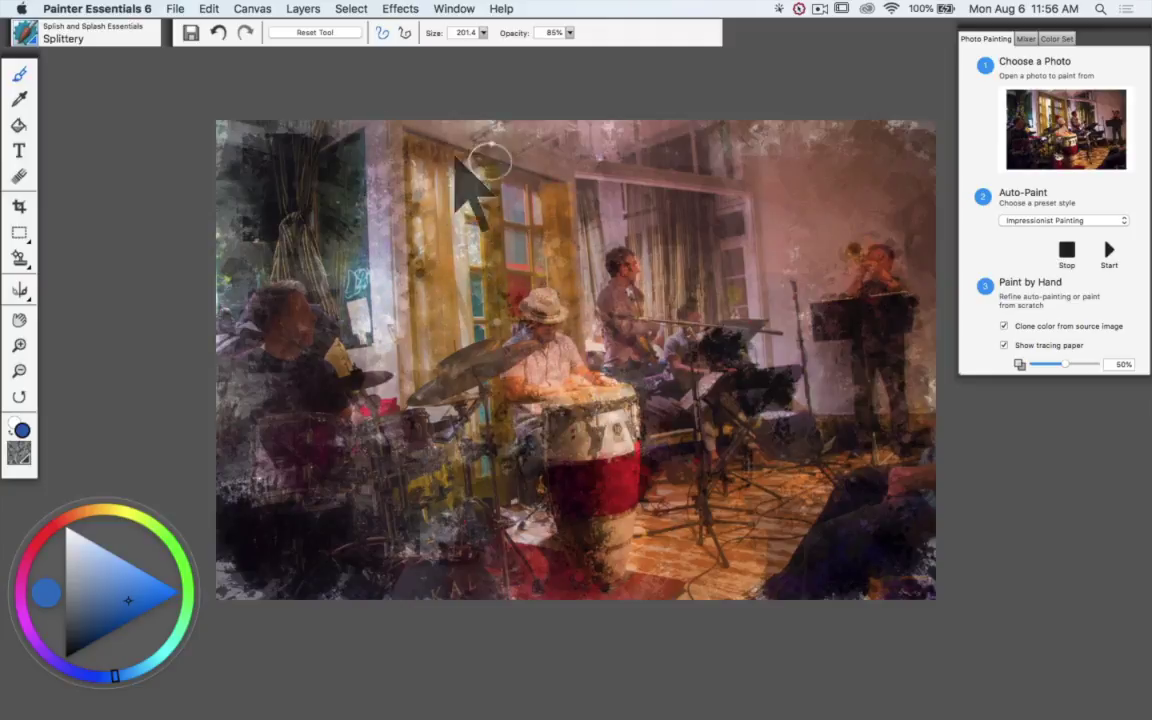
Set tracing paper opacity to 62% and repaint the hanging plant, drum and guitarist areas.
{"action": "mouse_move", "coordinate": [1065, 367]}
{"action": "left_mouse_down"}
{"action": "mouse_move", "coordinate": [1053, 366]}
{"action": "mouse_move", "coordinate": [1084, 372]}
{"action": "mouse_move", "coordinate": [1053, 371]}
{"action": "mouse_move", "coordinate": [1070, 368]}
{"action": "left_mouse_up"}
{"action": "mouse_move", "coordinate": [275, 301]}
{"action": "left_mouse_down"}
{"action": "mouse_move", "coordinate": [294, 412]}
{"action": "mouse_move", "coordinate": [318, 394]}
{"action": "mouse_move", "coordinate": [288, 422]}
{"action": "mouse_move", "coordinate": [307, 357]}
{"action": "mouse_move", "coordinate": [238, 398]}
{"action": "mouse_move", "coordinate": [251, 477]}
{"action": "mouse_move", "coordinate": [254, 428]}
{"action": "mouse_move", "coordinate": [241, 469]}
{"action": "mouse_move", "coordinate": [318, 552]}
{"action": "mouse_move", "coordinate": [267, 576]}
{"action": "mouse_move", "coordinate": [347, 362]}
{"action": "mouse_move", "coordinate": [291, 230]}
{"action": "mouse_move", "coordinate": [307, 228]}
{"action": "mouse_move", "coordinate": [349, 150]}
{"action": "mouse_move", "coordinate": [365, 152]}
{"action": "mouse_move", "coordinate": [355, 262]}
{"action": "mouse_move", "coordinate": [365, 277]}
{"action": "mouse_move", "coordinate": [370, 205]}
{"action": "mouse_move", "coordinate": [313, 143]}
{"action": "mouse_move", "coordinate": [379, 111]}
{"action": "mouse_move", "coordinate": [312, 147]}
{"action": "mouse_move", "coordinate": [302, 121]}
{"action": "mouse_move", "coordinate": [229, 132]}
{"action": "left_mouse_up"}
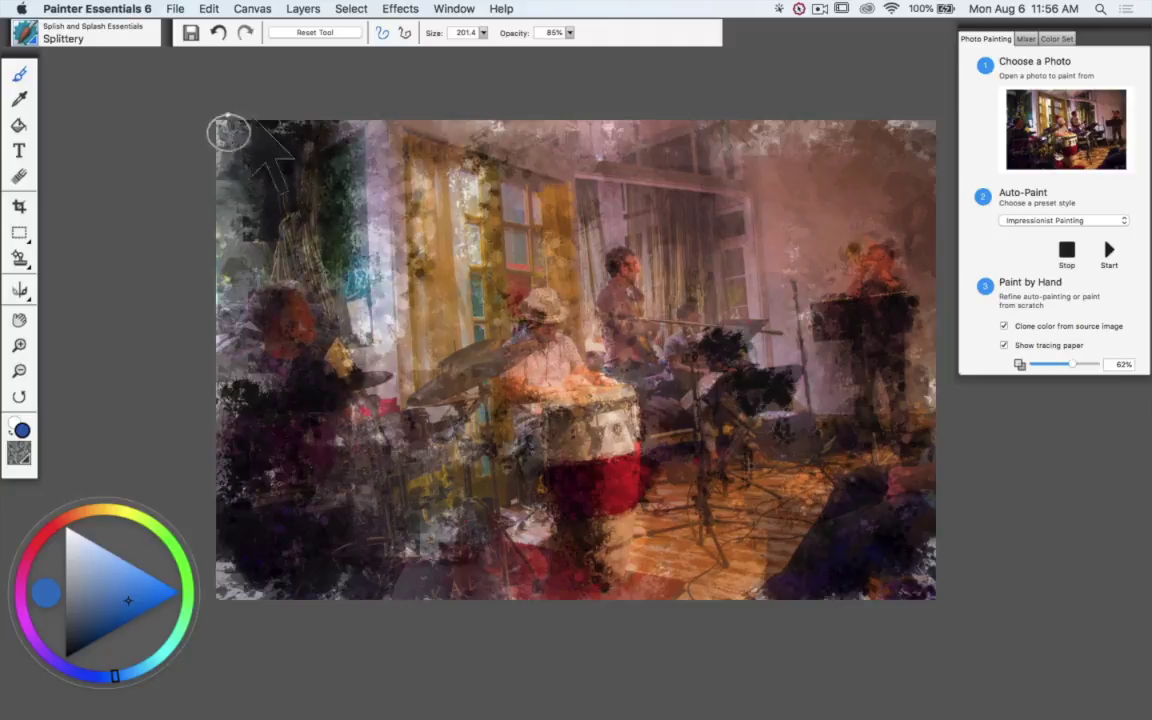
{"action": "left_click", "coordinate": [1004, 345]}
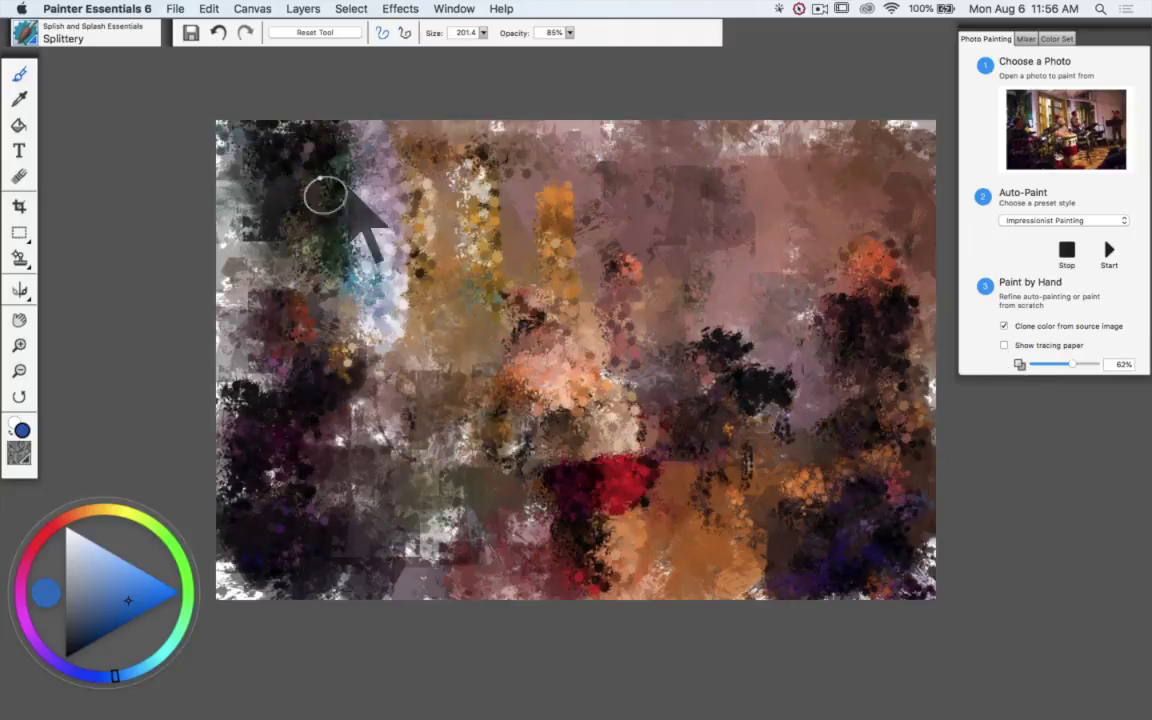
{"action": "mouse_move", "coordinate": [325, 195]}
{"action": "left_mouse_down"}
{"action": "mouse_move", "coordinate": [228, 197]}
{"action": "mouse_move", "coordinate": [236, 158]}
{"action": "mouse_move", "coordinate": [215, 141]}
{"action": "mouse_move", "coordinate": [382, 169]}
{"action": "mouse_move", "coordinate": [388, 150]}
{"action": "mouse_move", "coordinate": [394, 295]}
{"action": "mouse_move", "coordinate": [413, 354]}
{"action": "mouse_move", "coordinate": [496, 284]}
{"action": "mouse_move", "coordinate": [505, 248]}
{"action": "mouse_move", "coordinate": [496, 273]}
{"action": "mouse_move", "coordinate": [434, 204]}
{"action": "mouse_move", "coordinate": [444, 241]}
{"action": "mouse_move", "coordinate": [492, 288]}
{"action": "mouse_move", "coordinate": [605, 165]}
{"action": "mouse_move", "coordinate": [556, 142]}
{"action": "mouse_move", "coordinate": [587, 302]}
{"action": "mouse_move", "coordinate": [609, 236]}
{"action": "mouse_move", "coordinate": [723, 202]}
{"action": "mouse_move", "coordinate": [676, 164]}
{"action": "mouse_move", "coordinate": [783, 158]}
{"action": "mouse_move", "coordinate": [721, 138]}
{"action": "mouse_move", "coordinate": [954, 133]}
{"action": "mouse_move", "coordinate": [899, 234]}
{"action": "mouse_move", "coordinate": [915, 185]}
{"action": "left_mouse_up"}
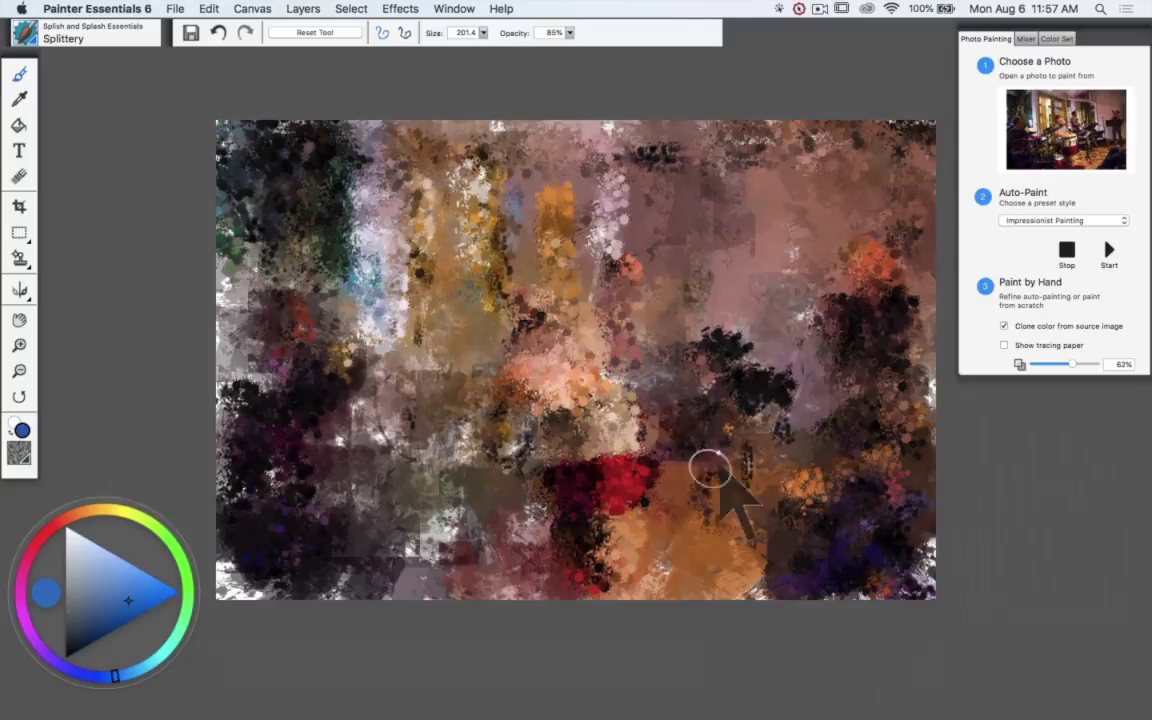
{"action": "left_click", "coordinate": [1004, 346]}
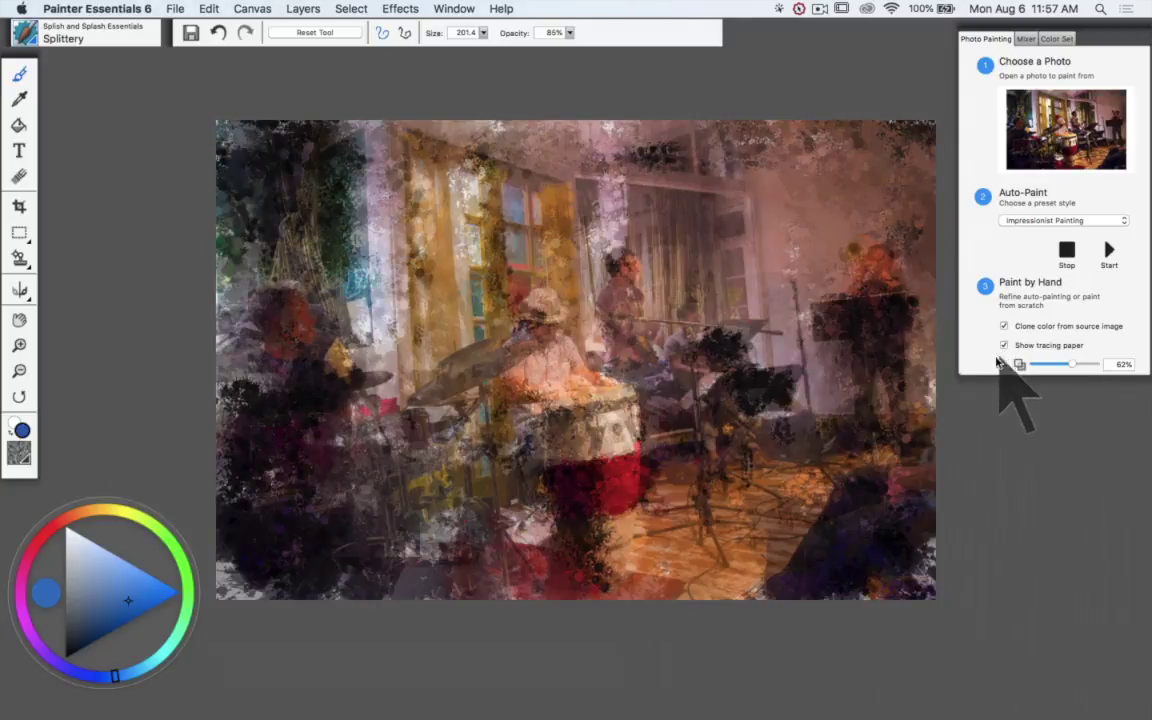
{"action": "mouse_move", "coordinate": [700, 442]}
{"action": "left_mouse_down"}
{"action": "mouse_move", "coordinate": [642, 381]}
{"action": "mouse_move", "coordinate": [619, 282]}
{"action": "mouse_move", "coordinate": [594, 291]}
{"action": "mouse_move", "coordinate": [622, 360]}
{"action": "mouse_move", "coordinate": [431, 470]}
{"action": "mouse_move", "coordinate": [393, 437]}
{"action": "mouse_move", "coordinate": [465, 367]}
{"action": "mouse_move", "coordinate": [410, 391]}
{"action": "mouse_move", "coordinate": [431, 370]}
{"action": "mouse_move", "coordinate": [385, 400]}
{"action": "mouse_move", "coordinate": [377, 386]}
{"action": "mouse_move", "coordinate": [408, 448]}
{"action": "mouse_move", "coordinate": [365, 495]}
{"action": "left_mouse_up"}
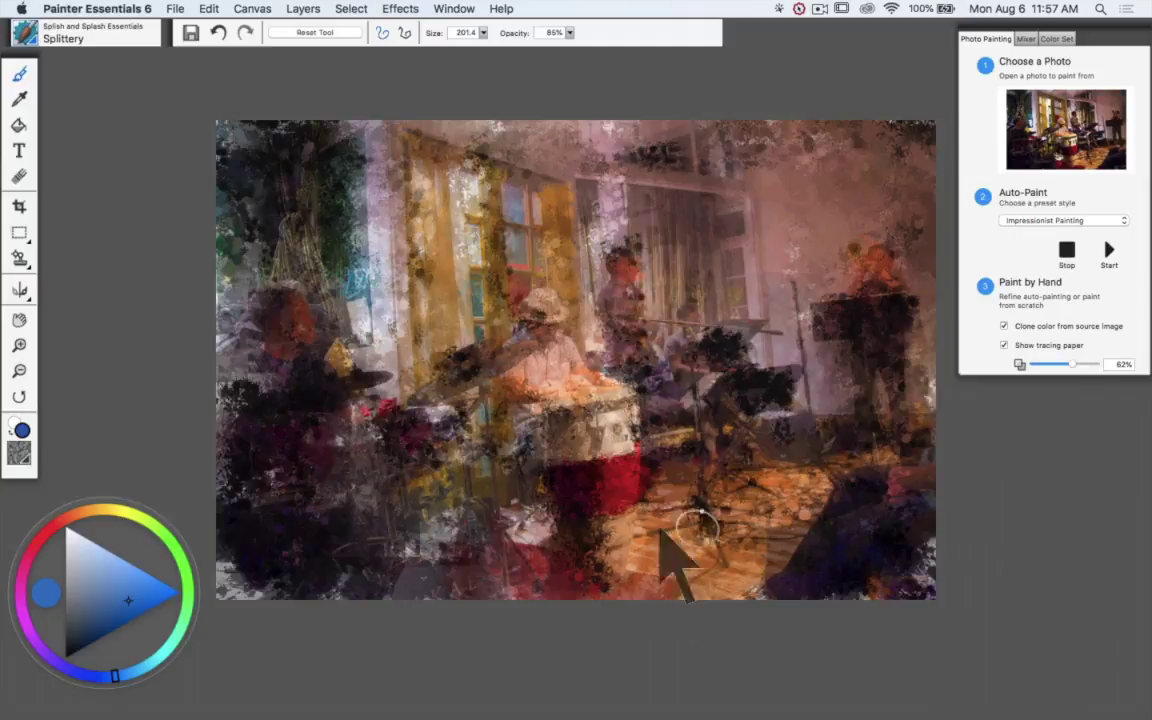
Switch to the Spritz brush and add brown spritz texture along the right edge.
{"action": "left_click", "coordinate": [30, 33]}
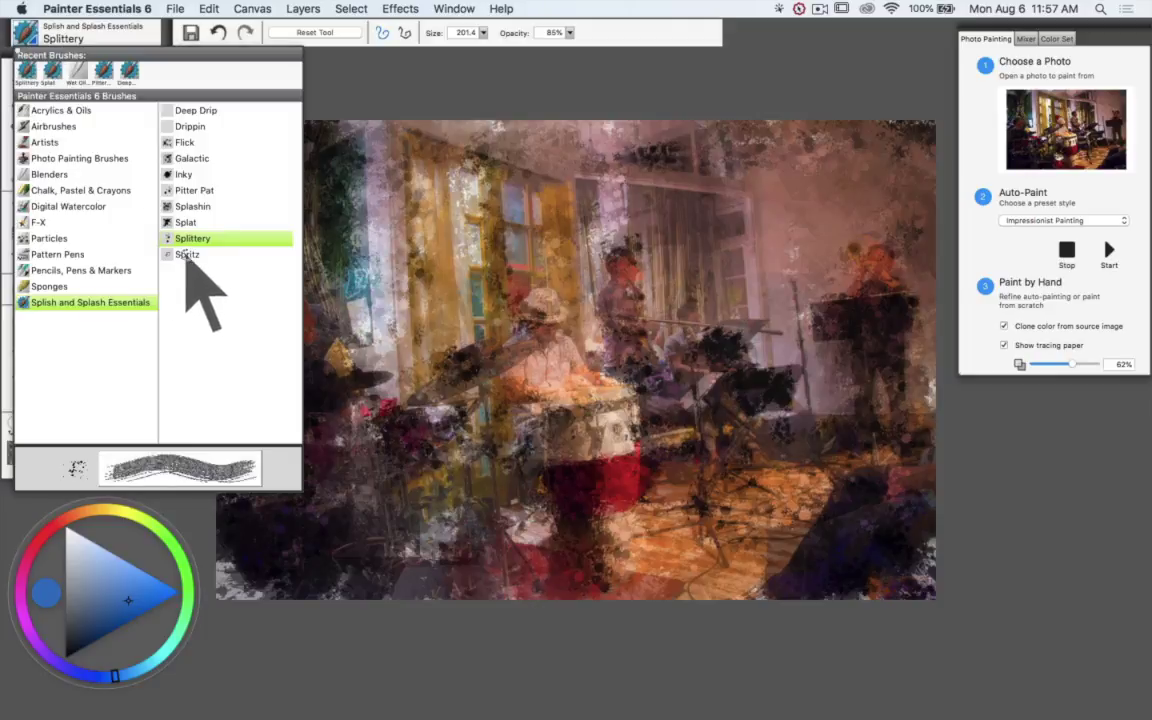
{"action": "left_click", "coordinate": [187, 254]}
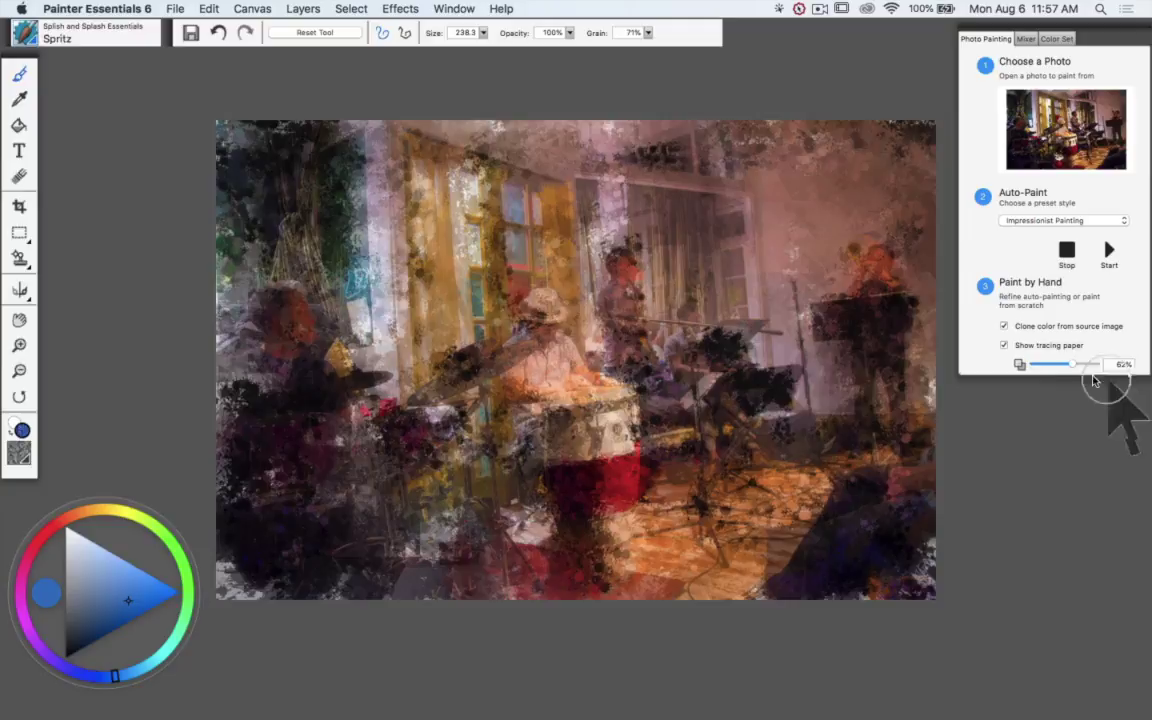
{"action": "left_click", "coordinate": [1004, 345]}
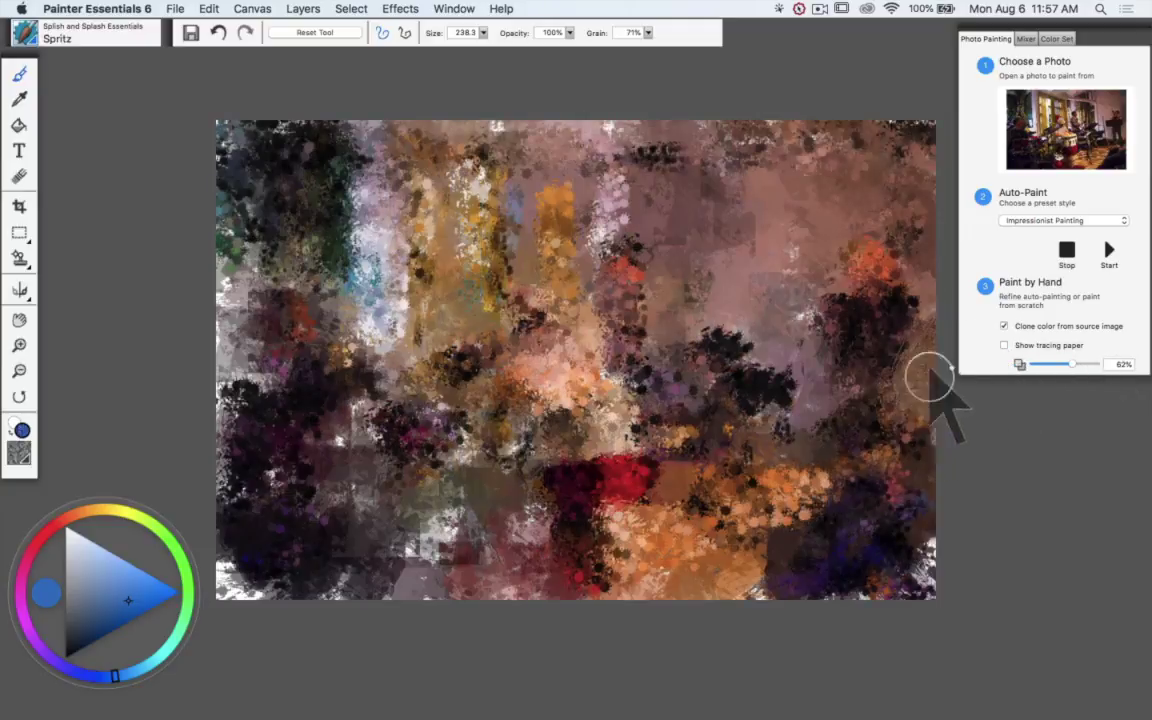
{"action": "mouse_move", "coordinate": [930, 378]}
{"action": "left_mouse_down"}
{"action": "mouse_move", "coordinate": [899, 172]}
{"action": "mouse_move", "coordinate": [796, 193]}
{"action": "mouse_move", "coordinate": [874, 236]}
{"action": "mouse_move", "coordinate": [906, 142]}
{"action": "mouse_move", "coordinate": [914, 241]}
{"action": "mouse_move", "coordinate": [834, 193]}
{"action": "mouse_move", "coordinate": [816, 200]}
{"action": "mouse_move", "coordinate": [727, 164]}
{"action": "mouse_move", "coordinate": [699, 178]}
{"action": "mouse_move", "coordinate": [666, 157]}
{"action": "mouse_move", "coordinate": [705, 178]}
{"action": "mouse_move", "coordinate": [804, 138]}
{"action": "mouse_move", "coordinate": [798, 225]}
{"action": "mouse_move", "coordinate": [689, 277]}
{"action": "mouse_move", "coordinate": [720, 288]}
{"action": "left_mouse_up"}
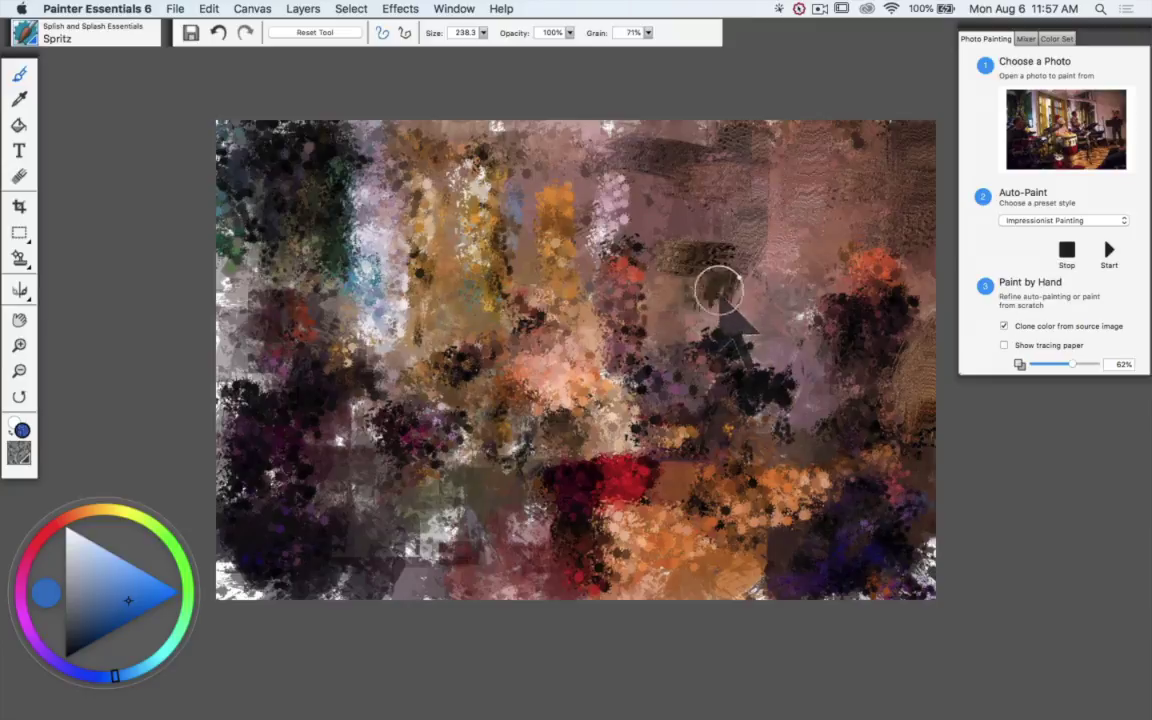
{"action": "left_click", "coordinate": [1004, 345]}
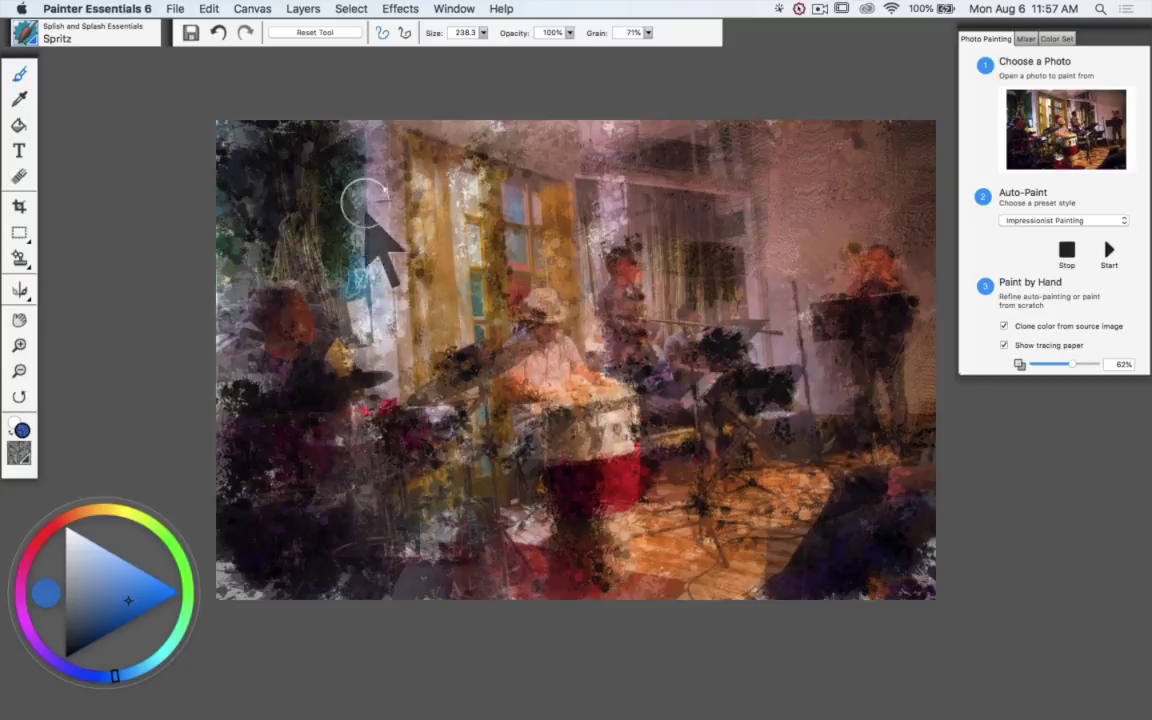
Resize the Spritz brush to 96.7 with an Option-Command drag on the canvas.
{"action": "key", "text": "alt+super"}
{"action": "left_click_drag", "start_coordinate": [409, 268], "coordinate": [413, 267]}
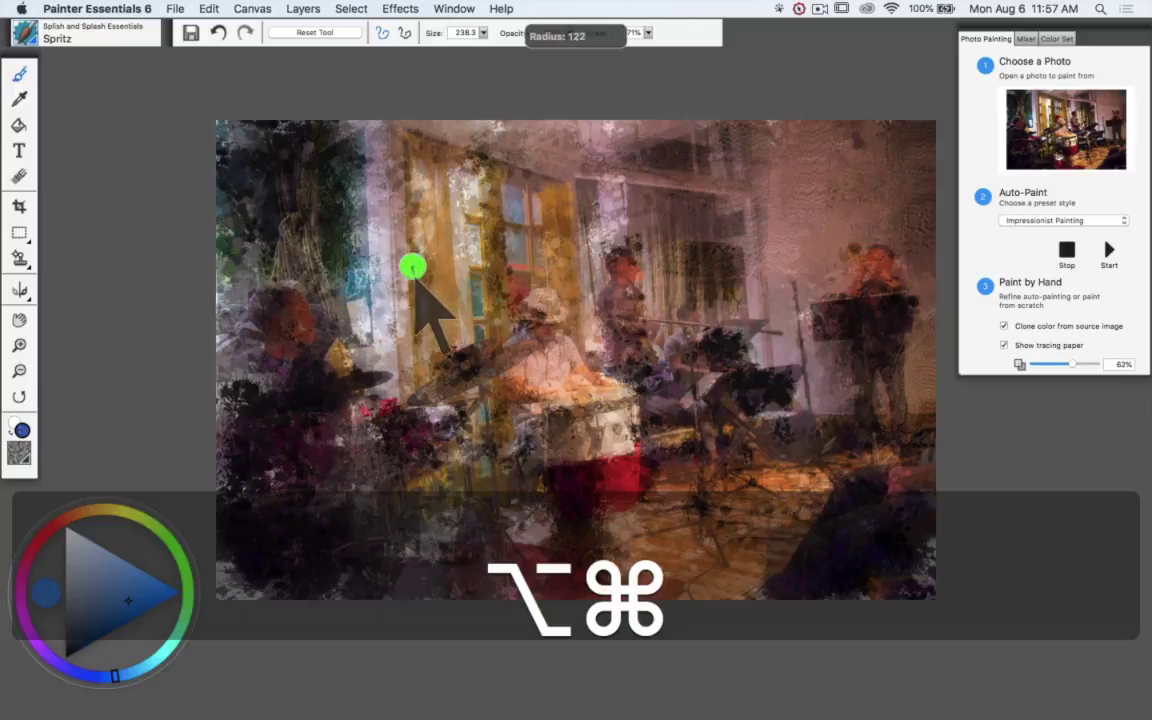
{"action": "left_click_drag", "start_coordinate": [413, 267], "coordinate": [413, 267]}
{"action": "left_click_drag", "start_coordinate": [413, 267], "coordinate": [413, 267]}
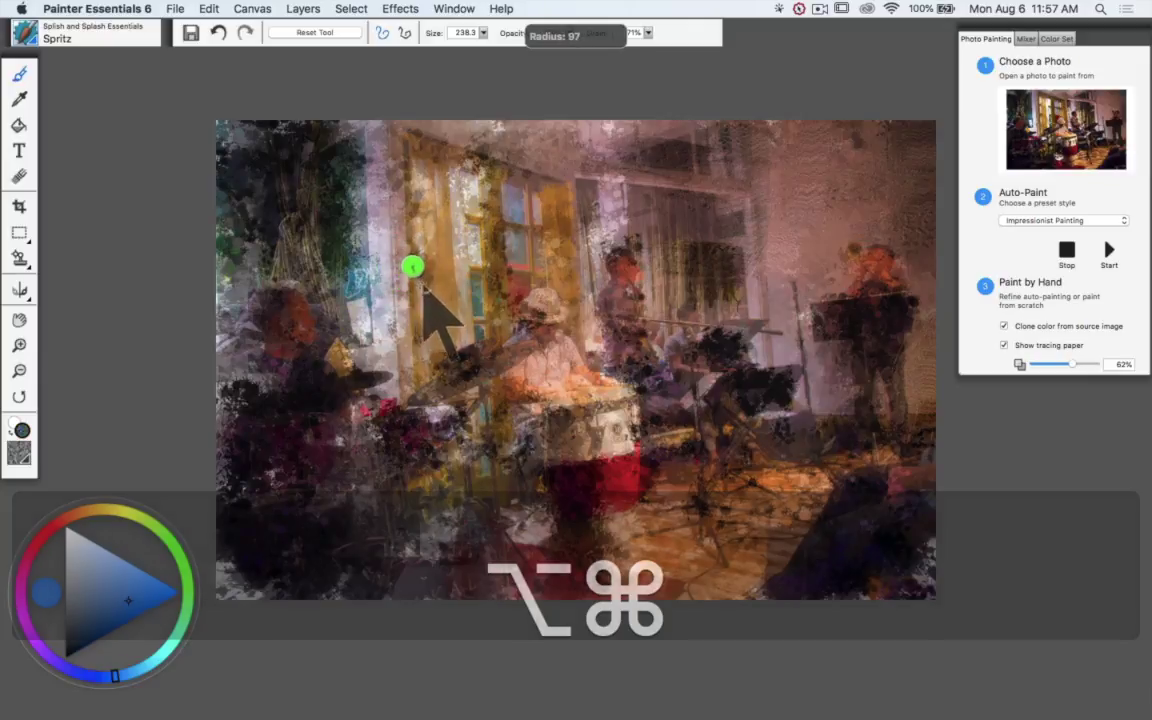
Zoom in, repaint the drummer's hat and drum rim with Spritz, then hide tracing paper.
{"action": "key", "text": "super+equal"}
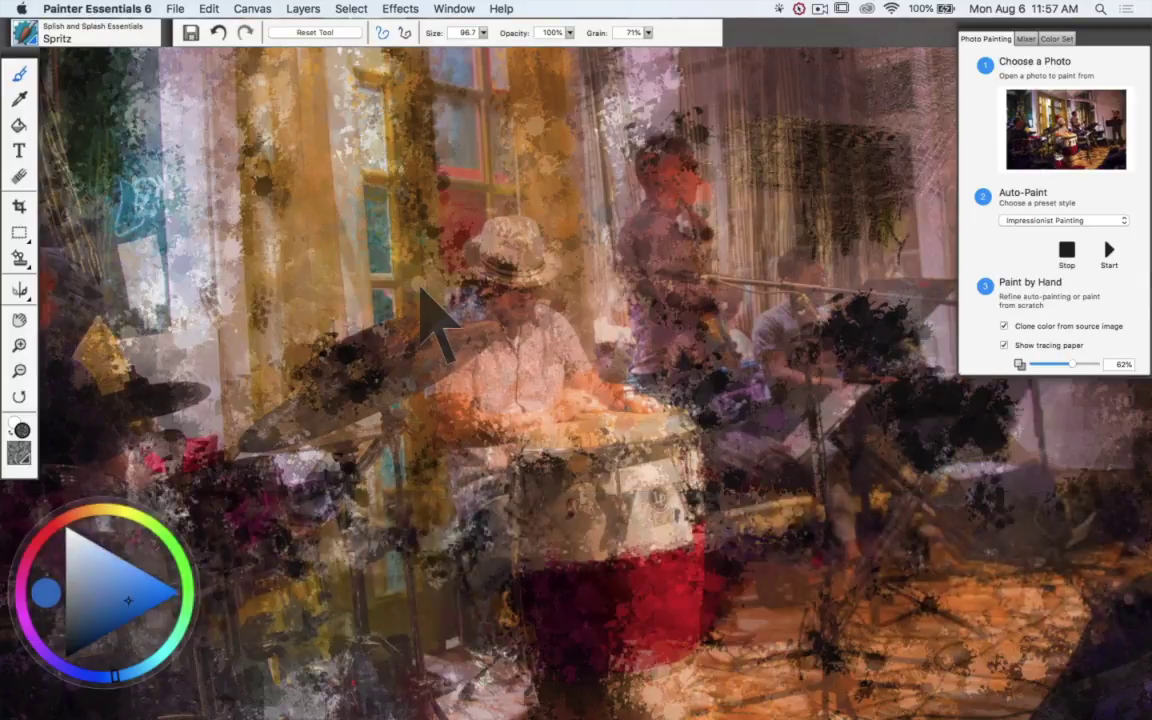
{"action": "mouse_move", "coordinate": [493, 237]}
{"action": "left_mouse_down"}
{"action": "mouse_move", "coordinate": [531, 252]}
{"action": "mouse_move", "coordinate": [523, 262]}
{"action": "mouse_move", "coordinate": [497, 255]}
{"action": "mouse_move", "coordinate": [533, 270]}
{"action": "mouse_move", "coordinate": [524, 272]}
{"action": "mouse_move", "coordinate": [536, 264]}
{"action": "mouse_move", "coordinate": [533, 358]}
{"action": "mouse_move", "coordinate": [549, 332]}
{"action": "mouse_move", "coordinate": [571, 358]}
{"action": "mouse_move", "coordinate": [510, 390]}
{"action": "mouse_move", "coordinate": [488, 345]}
{"action": "mouse_move", "coordinate": [462, 356]}
{"action": "mouse_move", "coordinate": [456, 376]}
{"action": "mouse_move", "coordinate": [410, 374]}
{"action": "mouse_move", "coordinate": [468, 352]}
{"action": "mouse_move", "coordinate": [433, 358]}
{"action": "mouse_move", "coordinate": [308, 408]}
{"action": "mouse_move", "coordinate": [283, 443]}
{"action": "mouse_move", "coordinate": [448, 367]}
{"action": "mouse_move", "coordinate": [435, 359]}
{"action": "mouse_move", "coordinate": [272, 427]}
{"action": "mouse_move", "coordinate": [333, 414]}
{"action": "mouse_move", "coordinate": [439, 349]}
{"action": "mouse_move", "coordinate": [369, 358]}
{"action": "mouse_move", "coordinate": [393, 328]}
{"action": "mouse_move", "coordinate": [412, 359]}
{"action": "mouse_move", "coordinate": [424, 351]}
{"action": "mouse_move", "coordinate": [255, 423]}
{"action": "mouse_move", "coordinate": [463, 342]}
{"action": "left_mouse_up"}
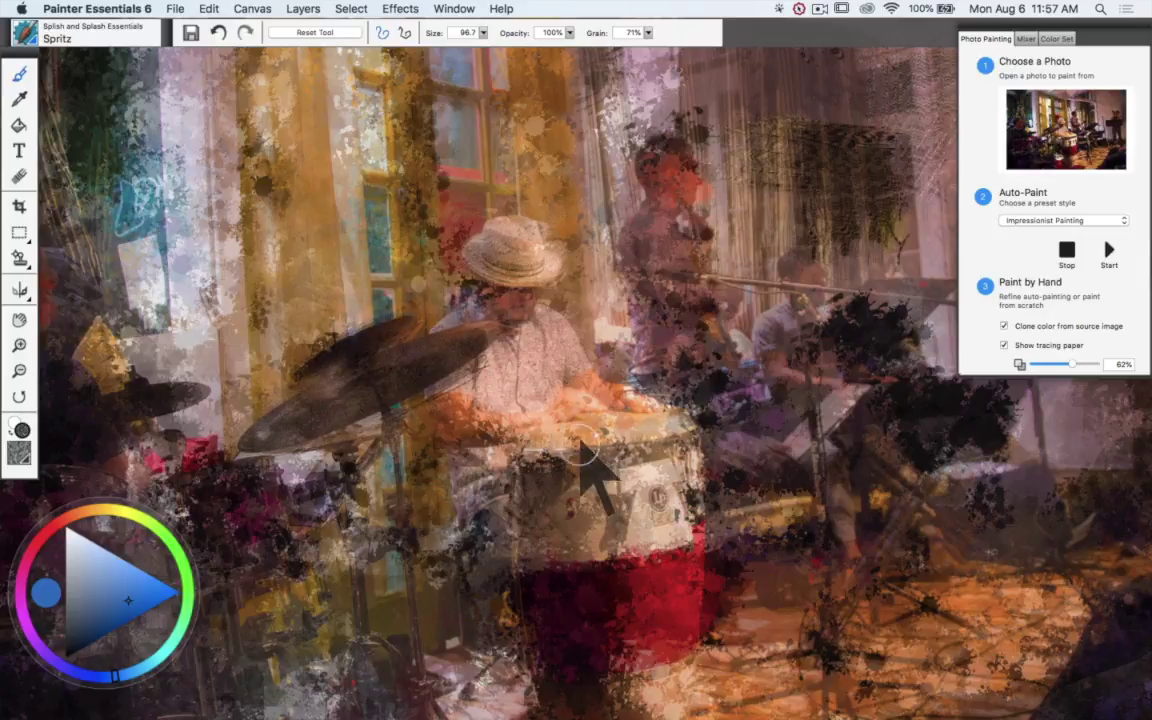
{"action": "mouse_move", "coordinate": [508, 470]}
{"action": "left_mouse_down"}
{"action": "mouse_move", "coordinate": [620, 470]}
{"action": "mouse_move", "coordinate": [570, 420]}
{"action": "left_mouse_up"}
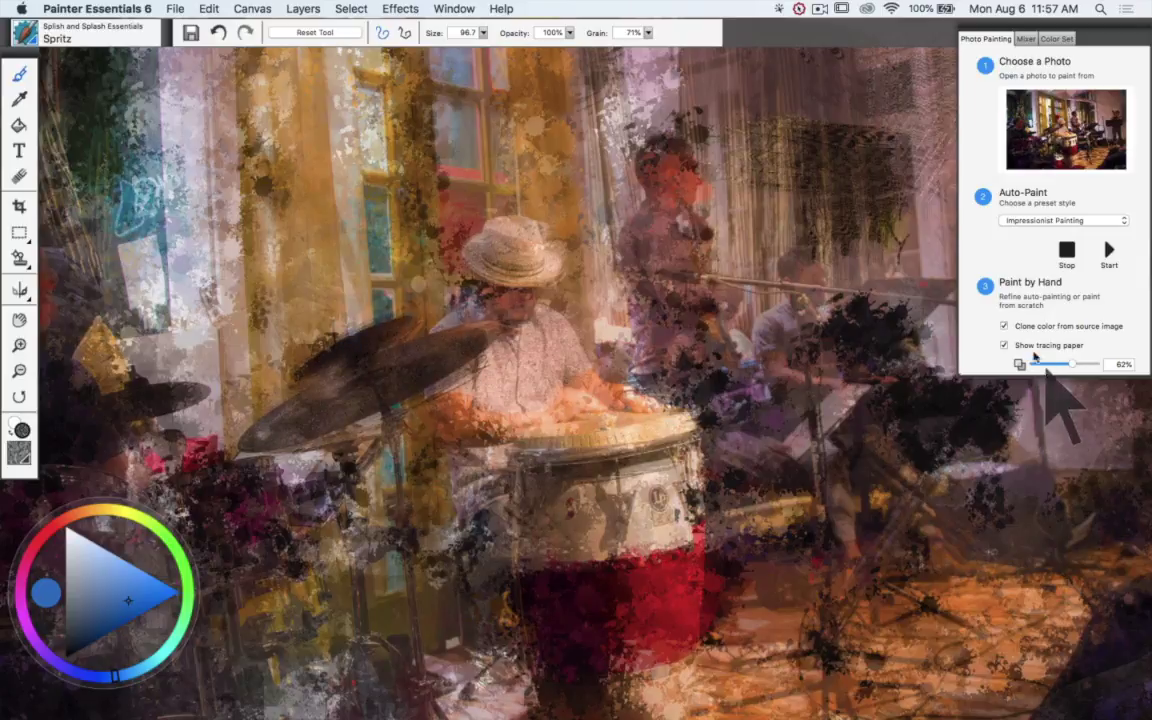
{"action": "left_click", "coordinate": [1004, 345]}
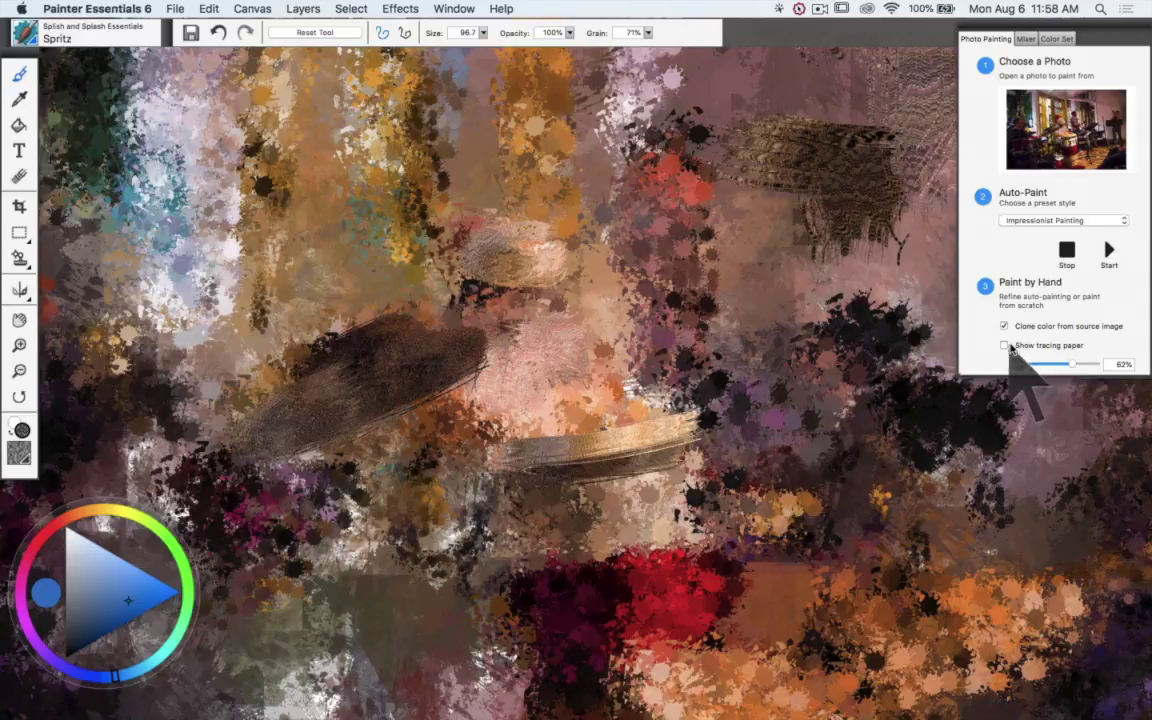
Pick an orange-yellow colour and paint a yellow stroke across the dark cymbal, brush size 40.
{"action": "left_click", "coordinate": [1004, 346]}
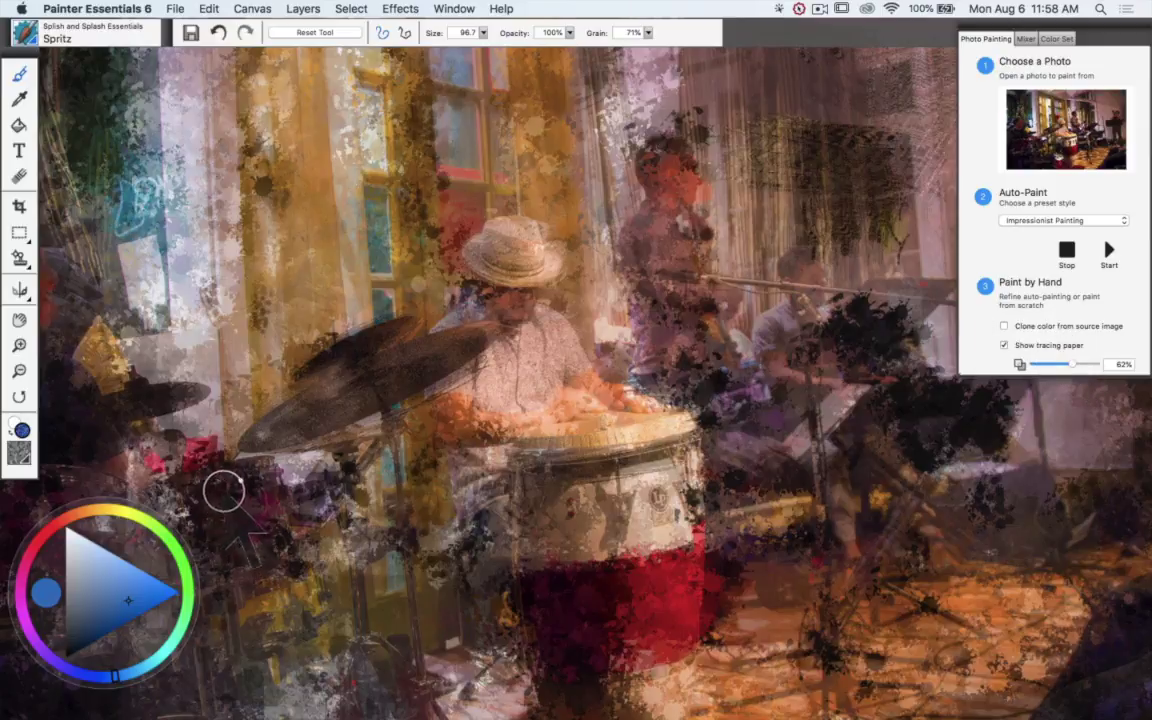
{"action": "left_click", "coordinate": [100, 512]}
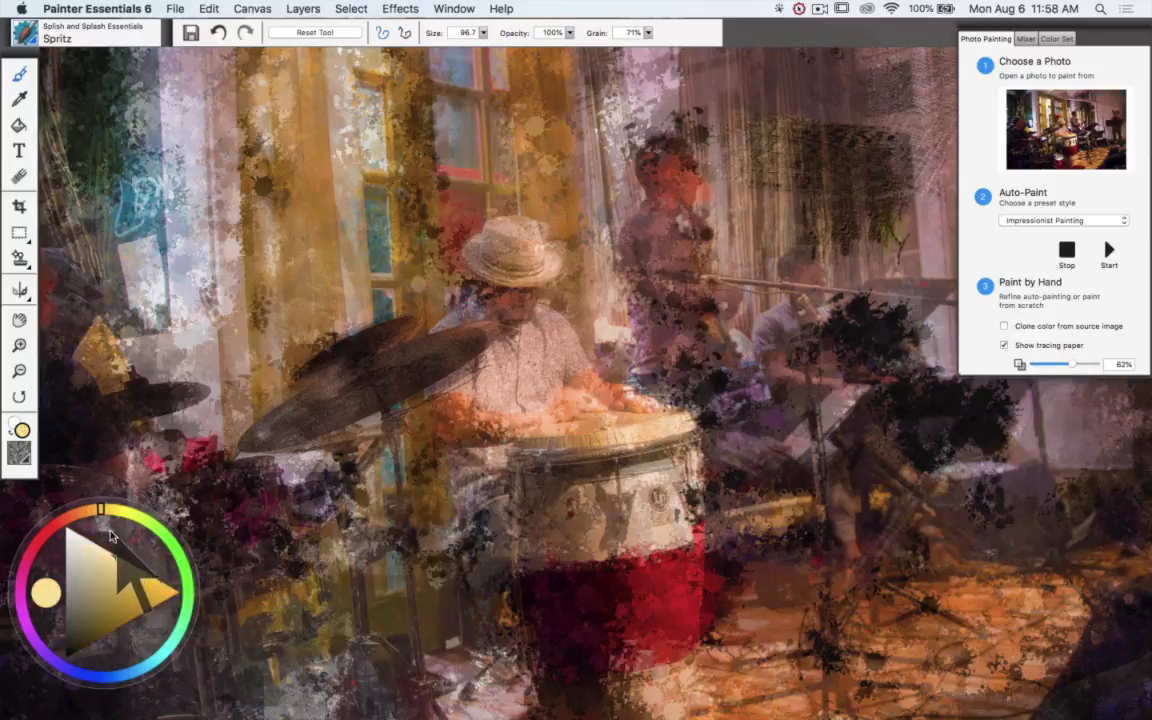
{"action": "left_click_drag", "start_coordinate": [112, 538], "coordinate": [762, 331]}
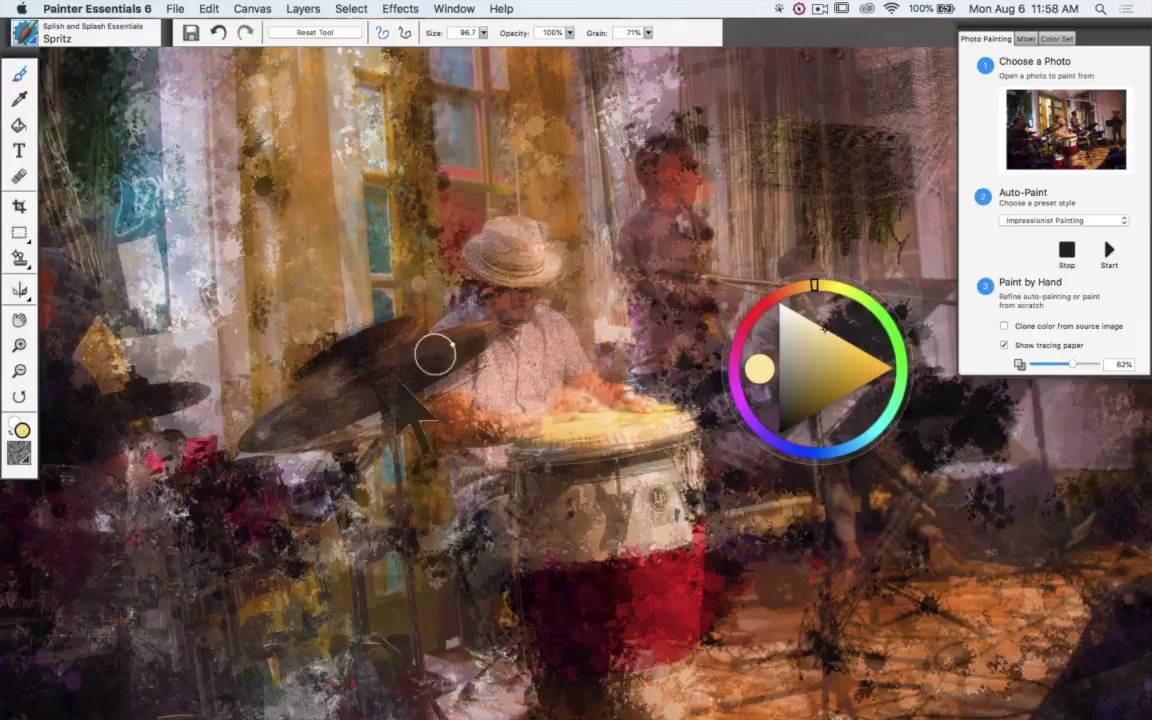
{"action": "left_click_drag", "start_coordinate": [255, 440], "coordinate": [310, 398]}
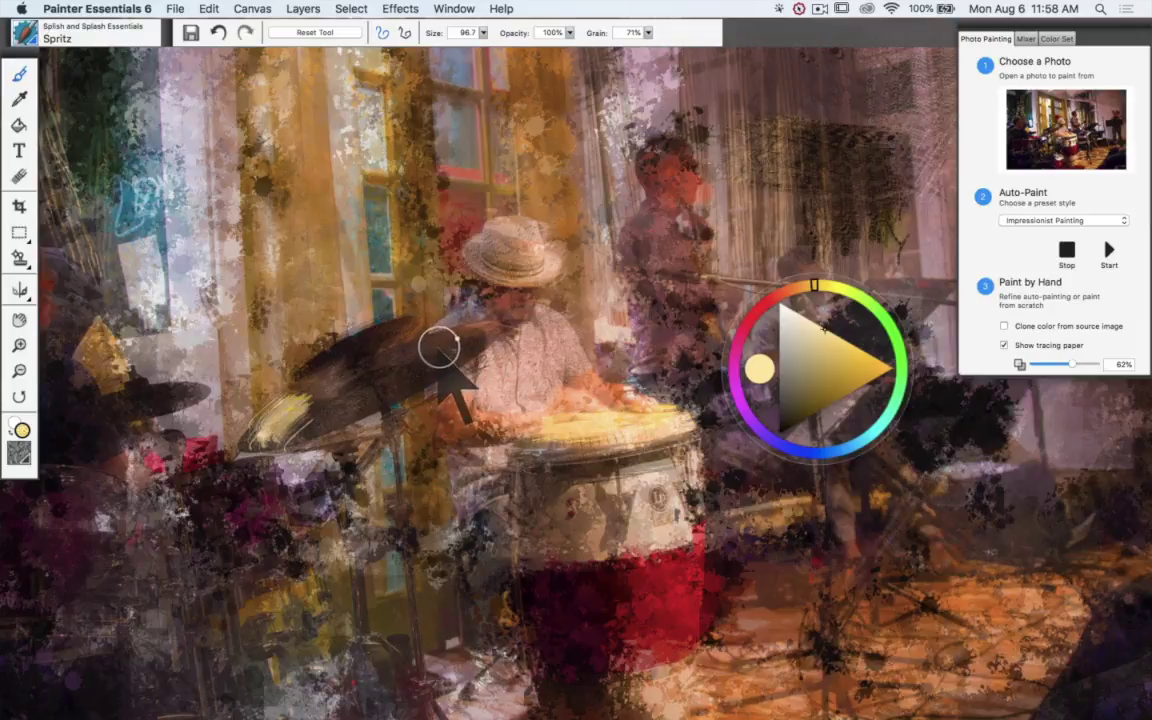
{"action": "mouse_move", "coordinate": [440, 347]}
{"action": "left_mouse_down"}
{"action": "mouse_move", "coordinate": [442, 330]}
{"action": "mouse_move", "coordinate": [422, 354]}
{"action": "mouse_move", "coordinate": [432, 372]}
{"action": "mouse_move", "coordinate": [474, 356]}
{"action": "left_mouse_up"}
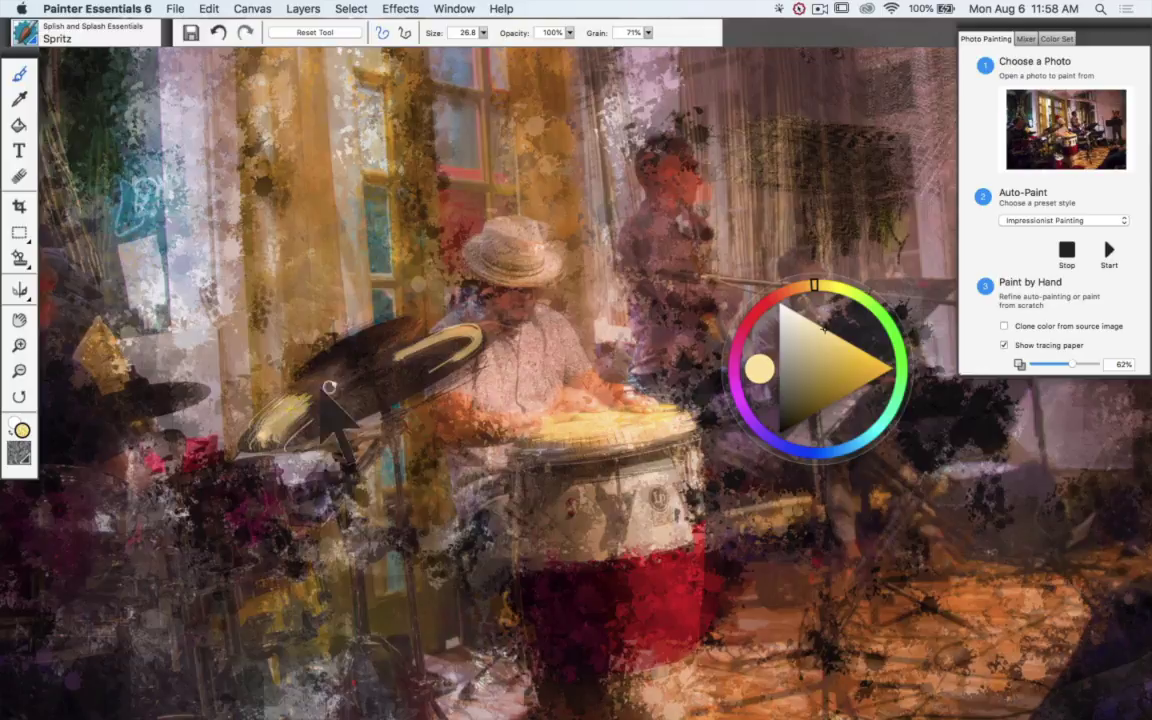
{"action": "left_click_drag", "start_coordinate": [342, 406], "coordinate": [382, 406]}
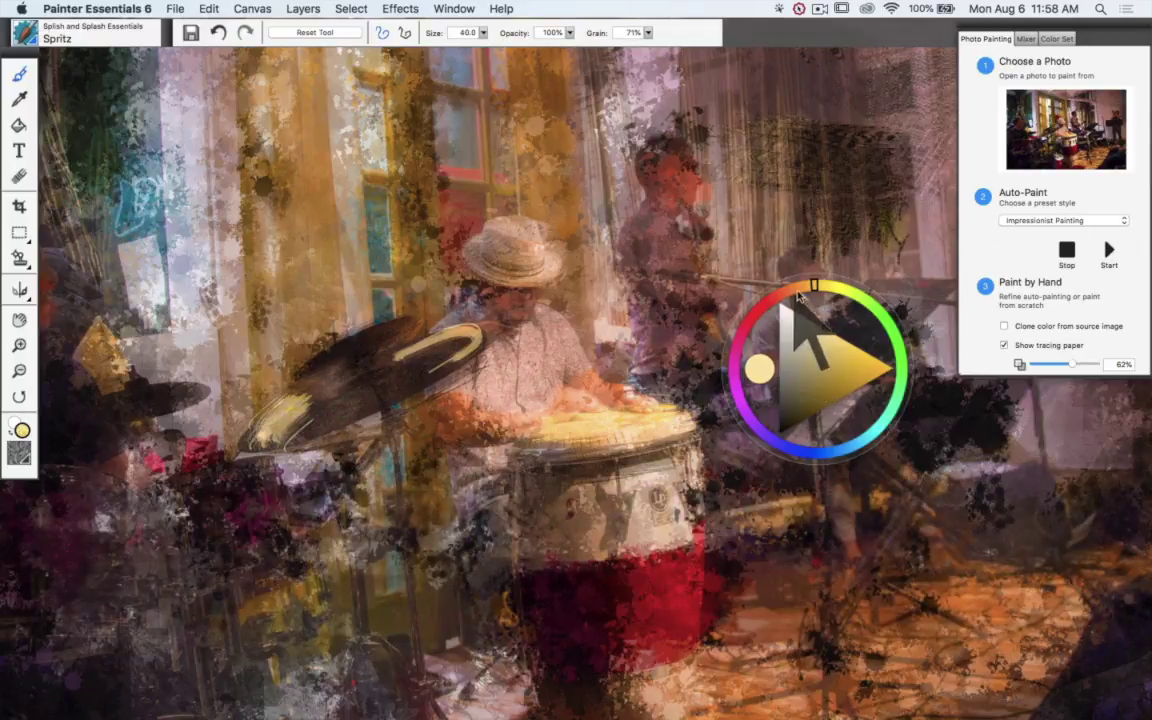
Add a red cymbal accent at brush size 37.7, then return to yellow with a smaller brush.
{"action": "left_click_drag", "start_coordinate": [798, 296], "coordinate": [767, 300]}
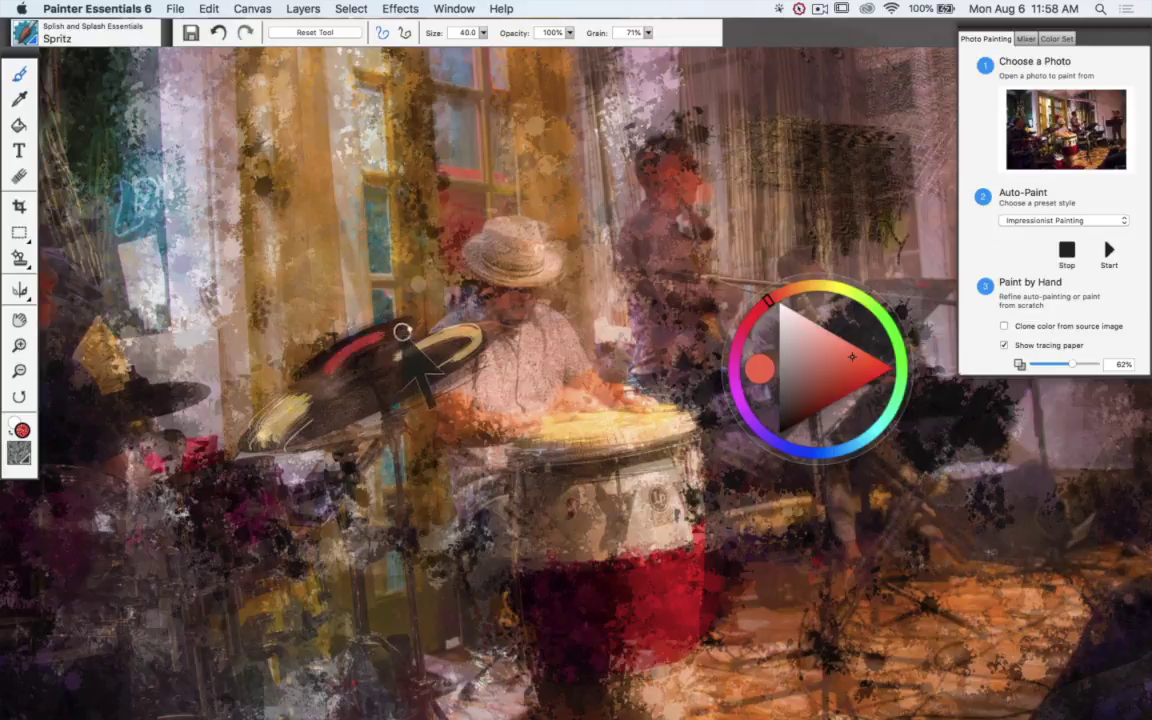
{"action": "left_click_drag", "start_coordinate": [358, 356], "coordinate": [404, 340]}
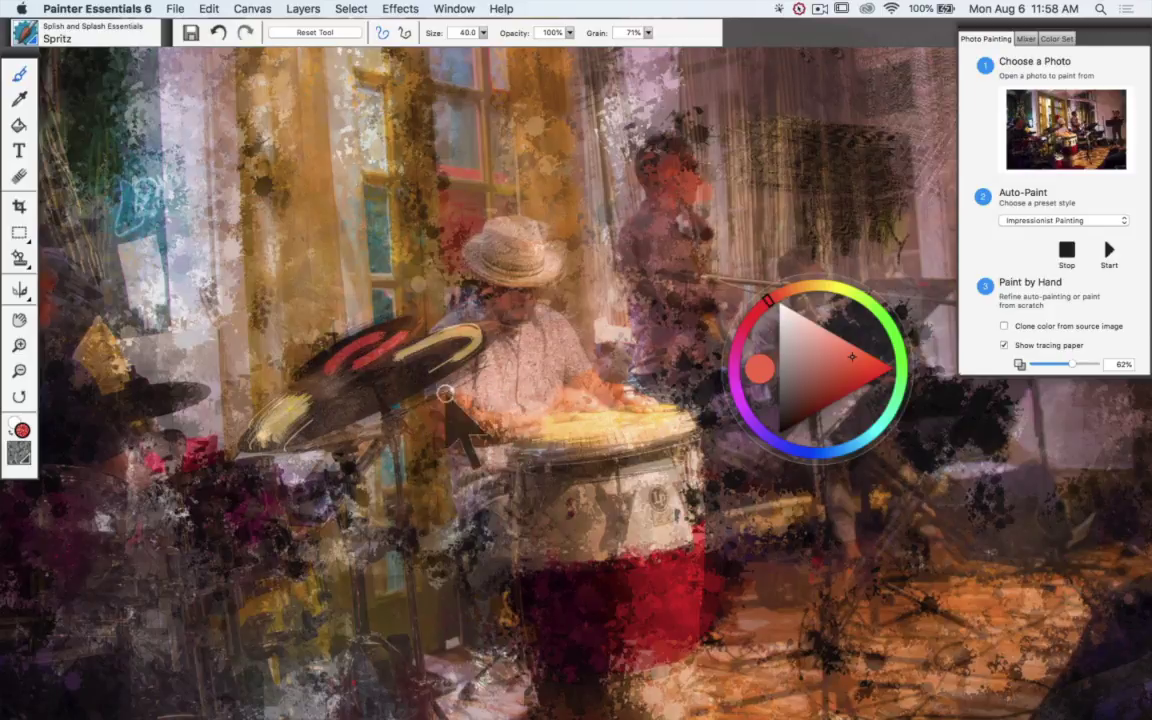
{"action": "key", "text": "super+alt"}
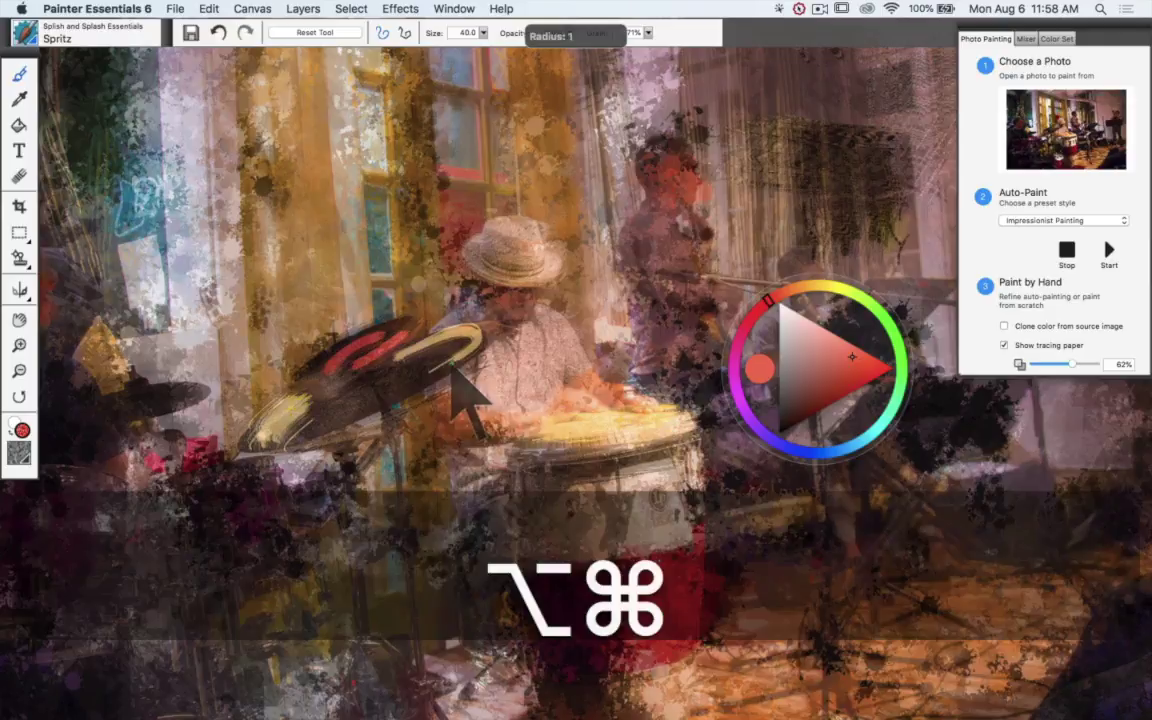
{"action": "left_click_drag", "start_coordinate": [458, 375], "coordinate": [460, 378]}
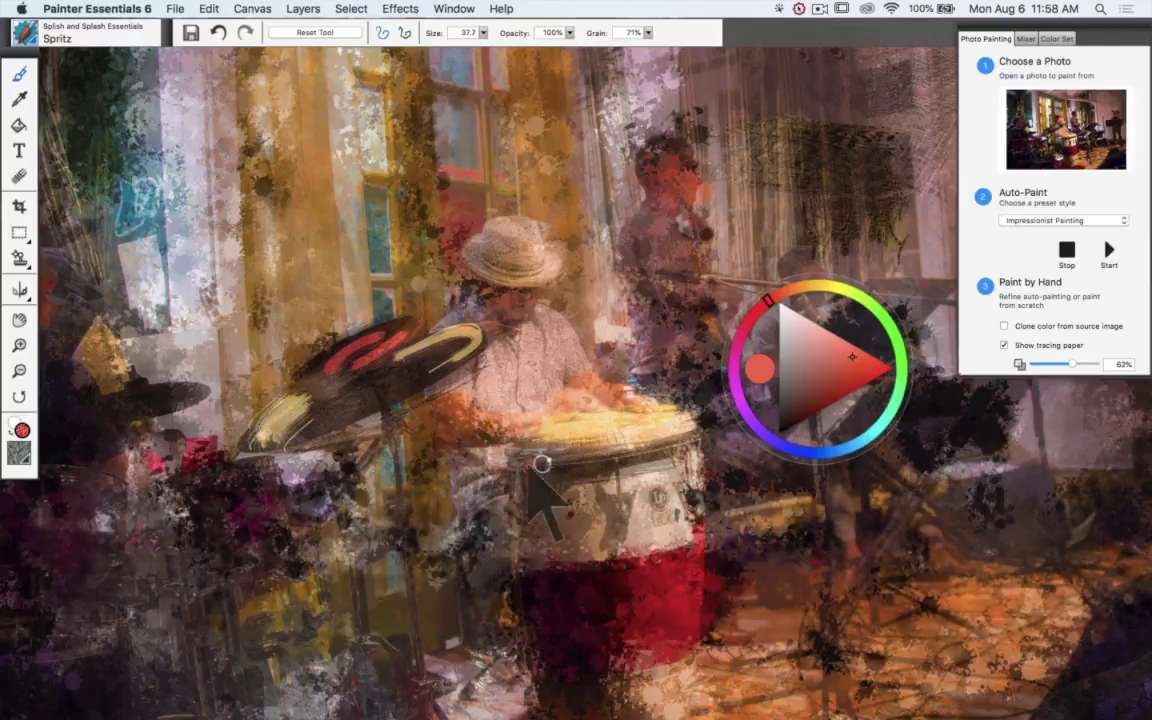
{"action": "mouse_move", "coordinate": [764, 304]}
{"action": "left_mouse_down"}
{"action": "mouse_move", "coordinate": [752, 317]}
{"action": "mouse_move", "coordinate": [772, 293]}
{"action": "mouse_move", "coordinate": [815, 285]}
{"action": "left_mouse_up"}
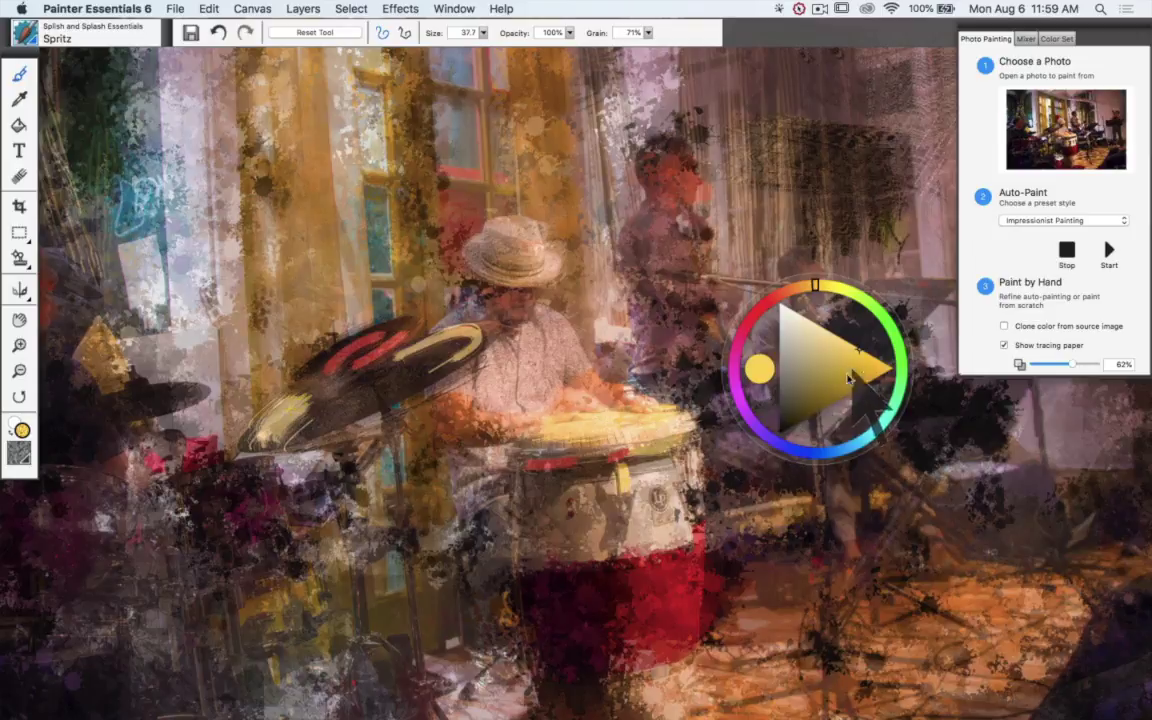
{"action": "left_click_drag", "start_coordinate": [514, 386], "coordinate": [522, 386]}
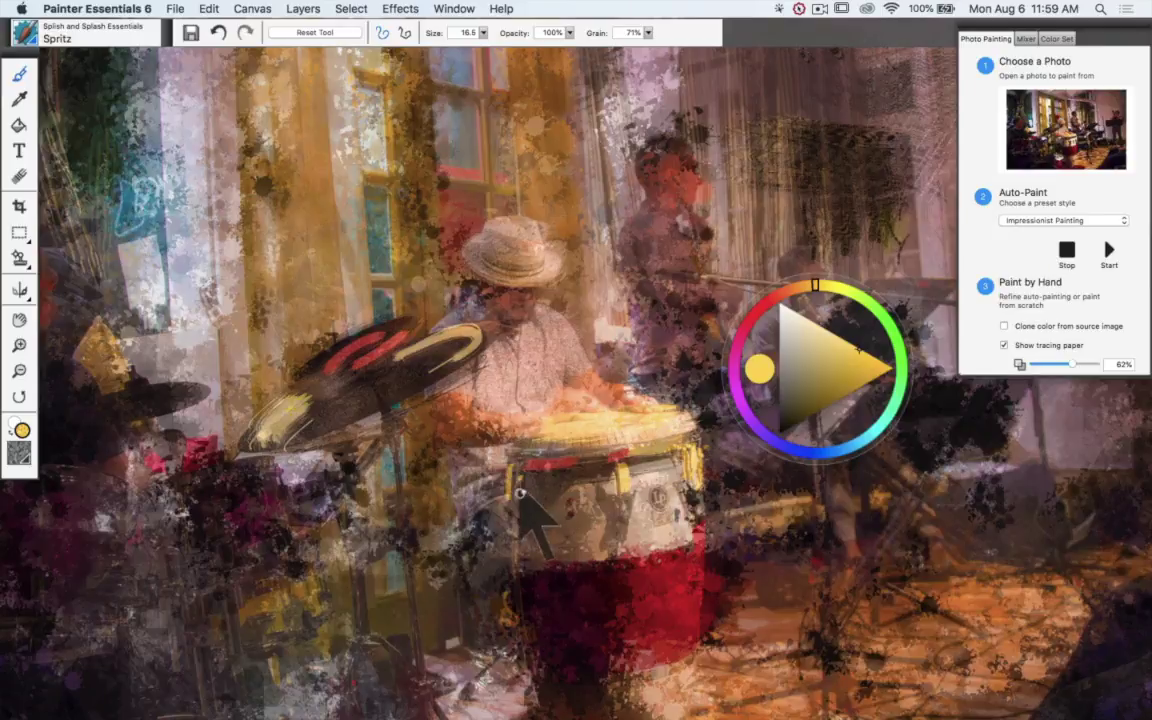
Switch to the Splashin brush and splash golden paint around the window.
{"action": "left_click", "coordinate": [25, 33]}
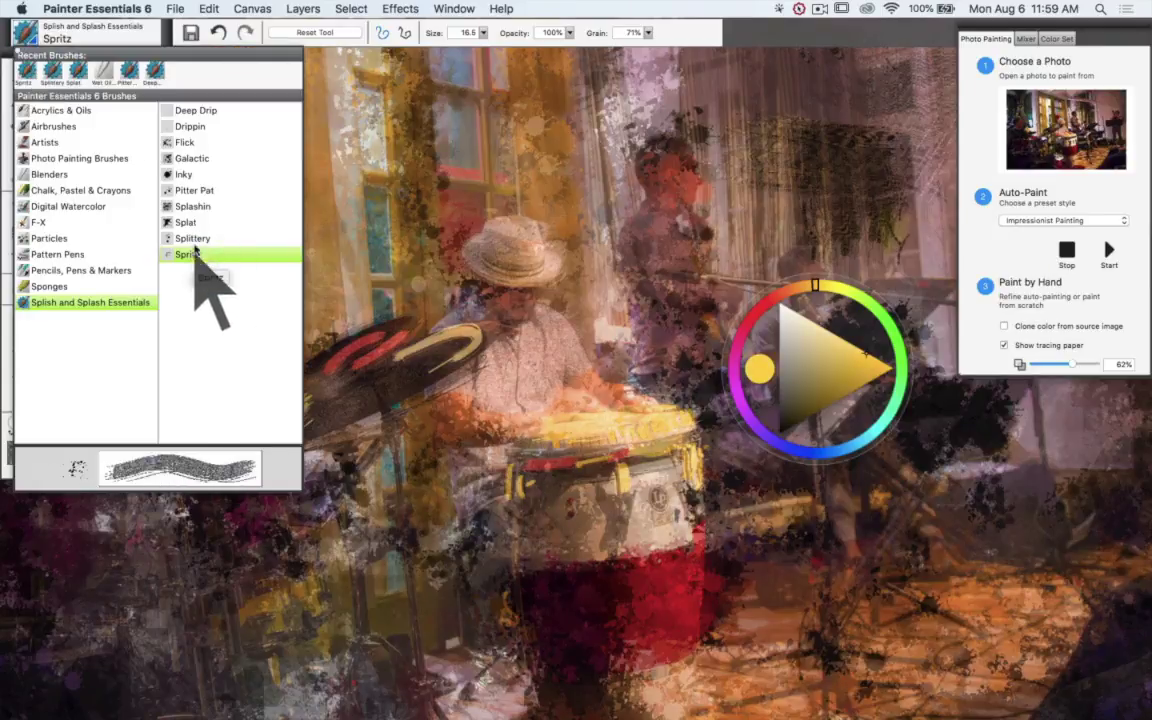
{"action": "left_click", "coordinate": [193, 206]}
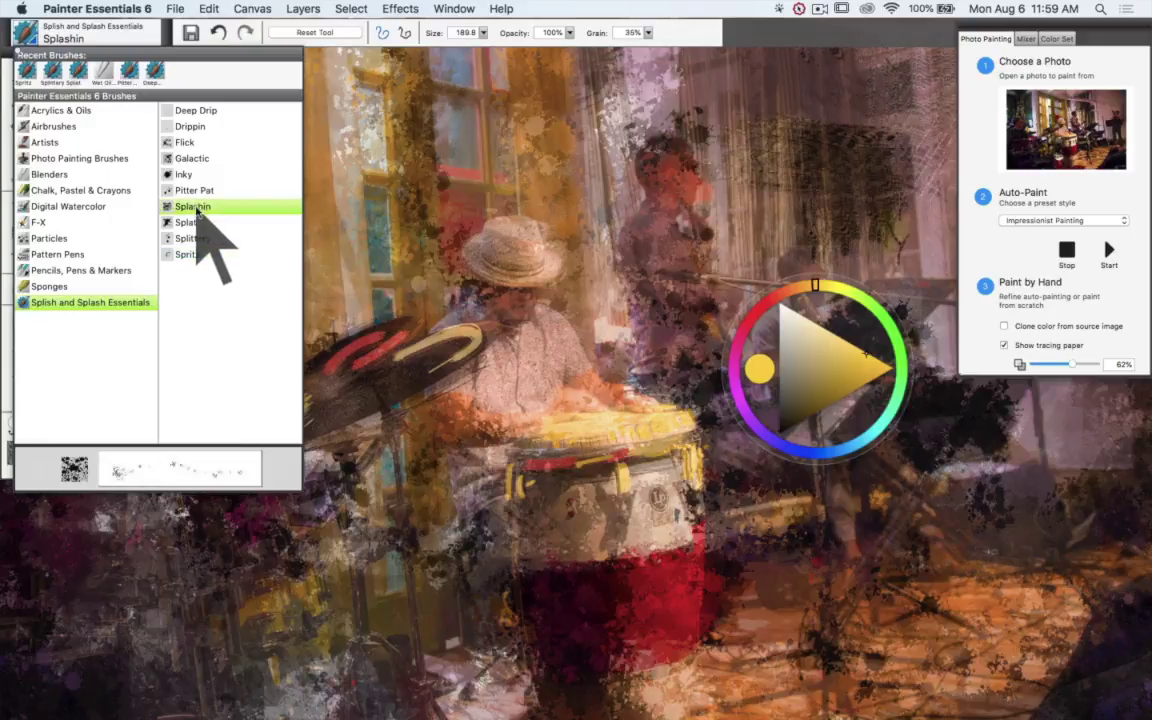
{"action": "mouse_move", "coordinate": [490, 138]}
{"action": "left_mouse_down"}
{"action": "mouse_move", "coordinate": [517, 168]}
{"action": "mouse_move", "coordinate": [522, 100]}
{"action": "mouse_move", "coordinate": [531, 163]}
{"action": "left_mouse_up"}
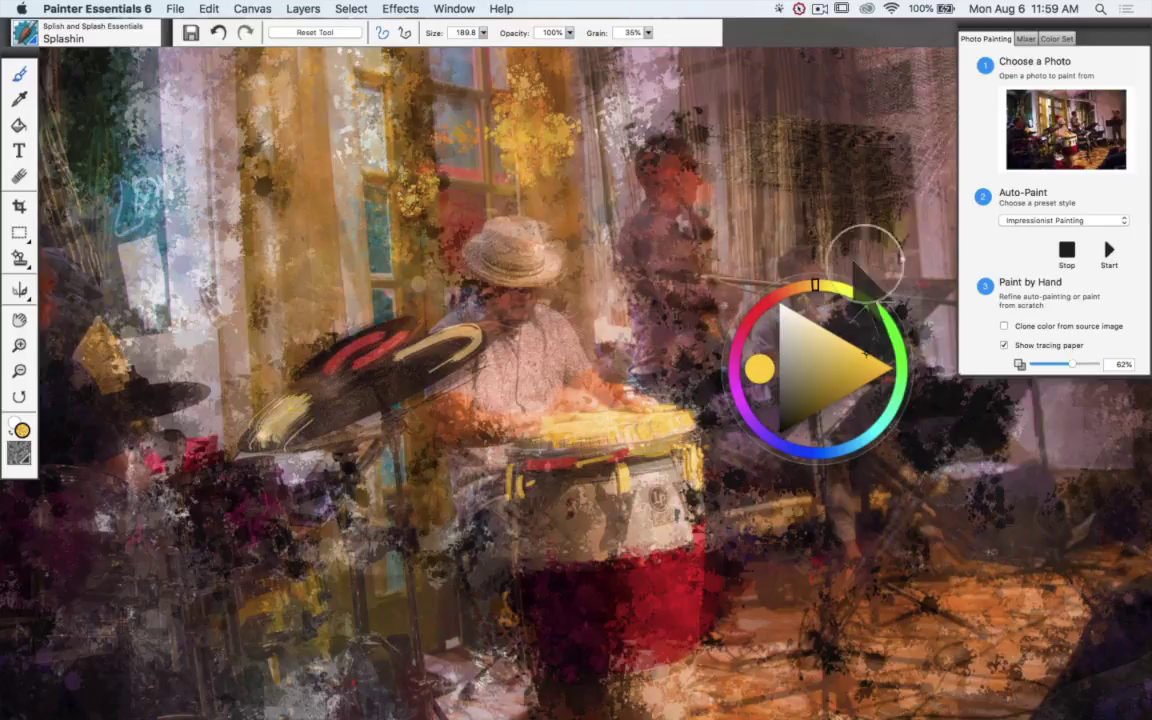
Pick a lighter yellow, enlarge the brush to 220.3, and splash yellow and orange across the upper centre.
{"action": "left_click", "coordinate": [1004, 345]}
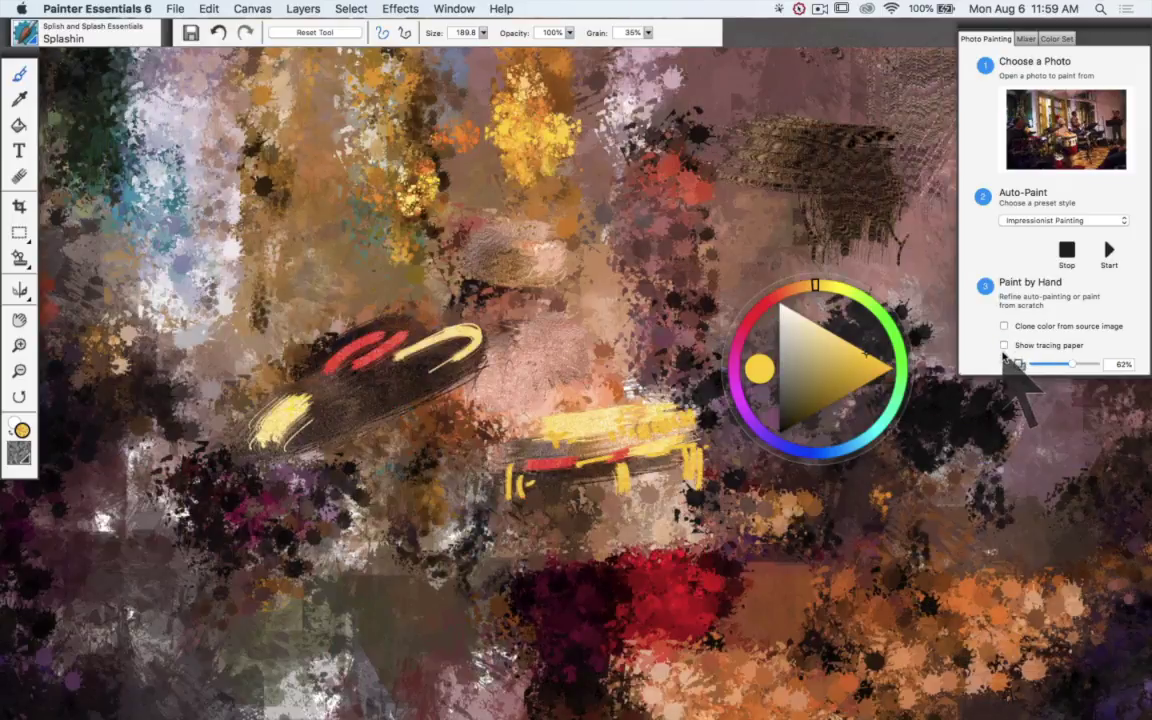
{"action": "key", "text": "space"}
{"action": "mouse_move", "coordinate": [797, 231]}
{"action": "left_mouse_down"}
{"action": "mouse_move", "coordinate": [481, 329]}
{"action": "mouse_move", "coordinate": [603, 251]}
{"action": "left_mouse_up"}
{"action": "left_click", "coordinate": [843, 338]}
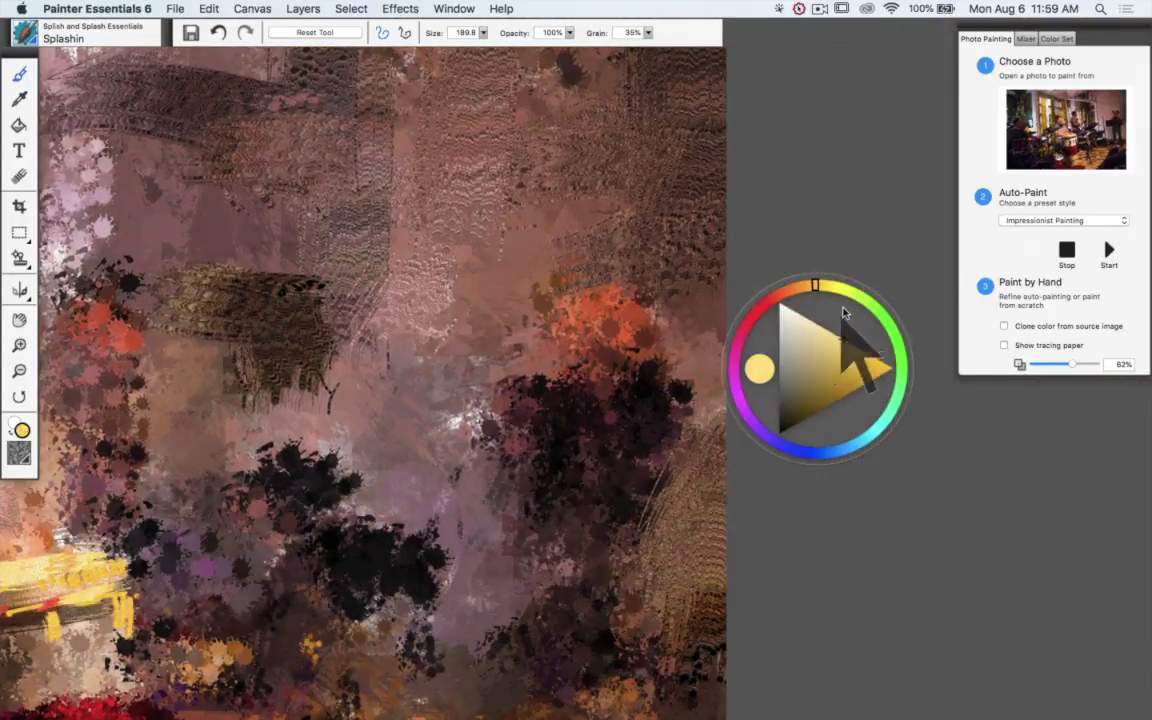
{"action": "left_click_drag", "start_coordinate": [563, 212], "coordinate": [560, 257]}
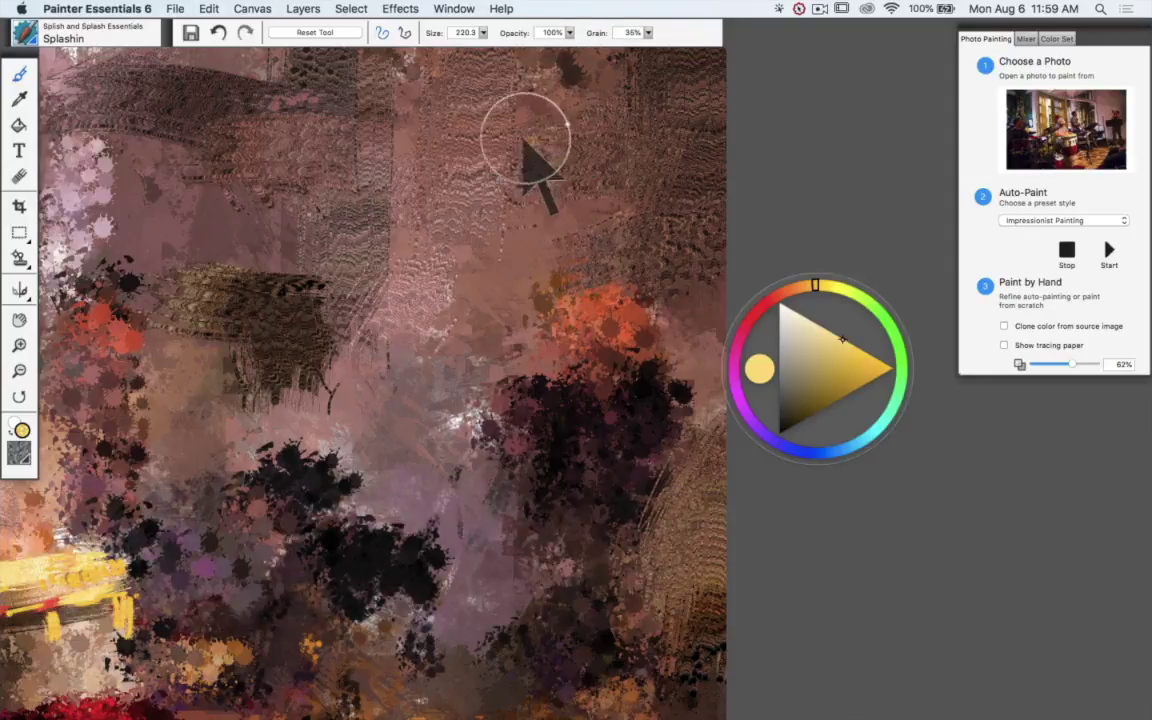
{"action": "left_click", "coordinate": [505, 158]}
{"action": "left_click", "coordinate": [556, 92]}
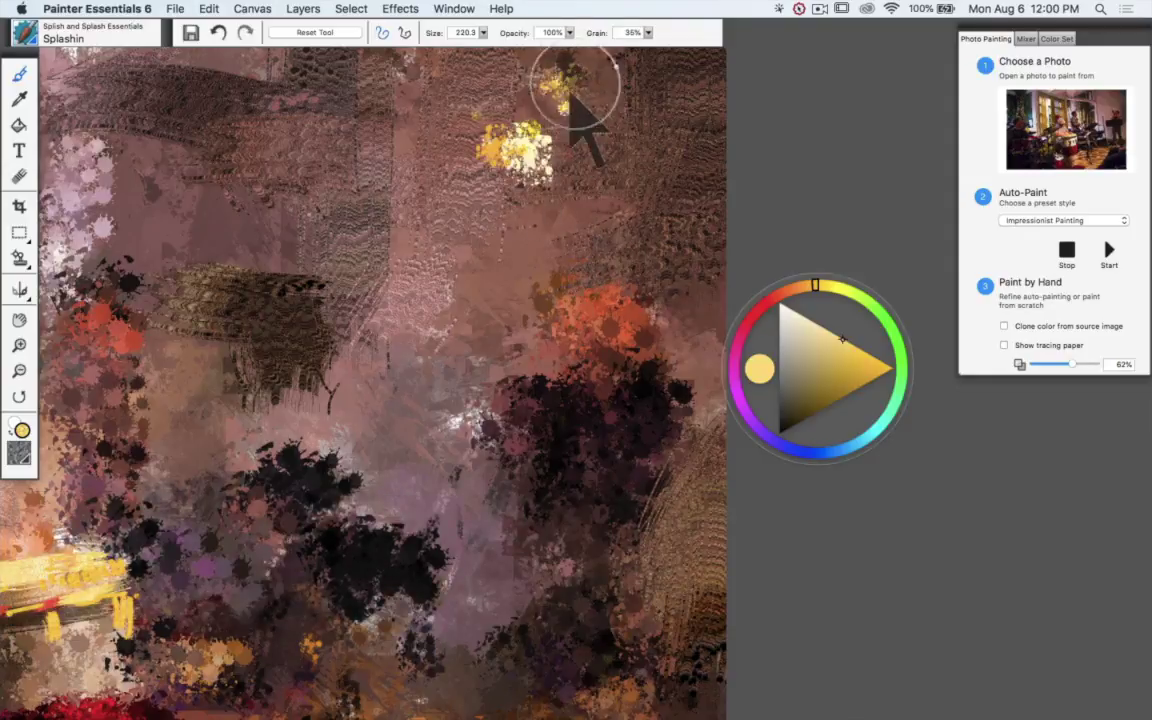
{"action": "left_click", "coordinate": [515, 165]}
{"action": "mouse_move", "coordinate": [483, 125]}
{"action": "left_mouse_down"}
{"action": "mouse_move", "coordinate": [438, 130]}
{"action": "mouse_move", "coordinate": [476, 152]}
{"action": "mouse_move", "coordinate": [561, 130]}
{"action": "mouse_move", "coordinate": [566, 195]}
{"action": "left_mouse_up"}
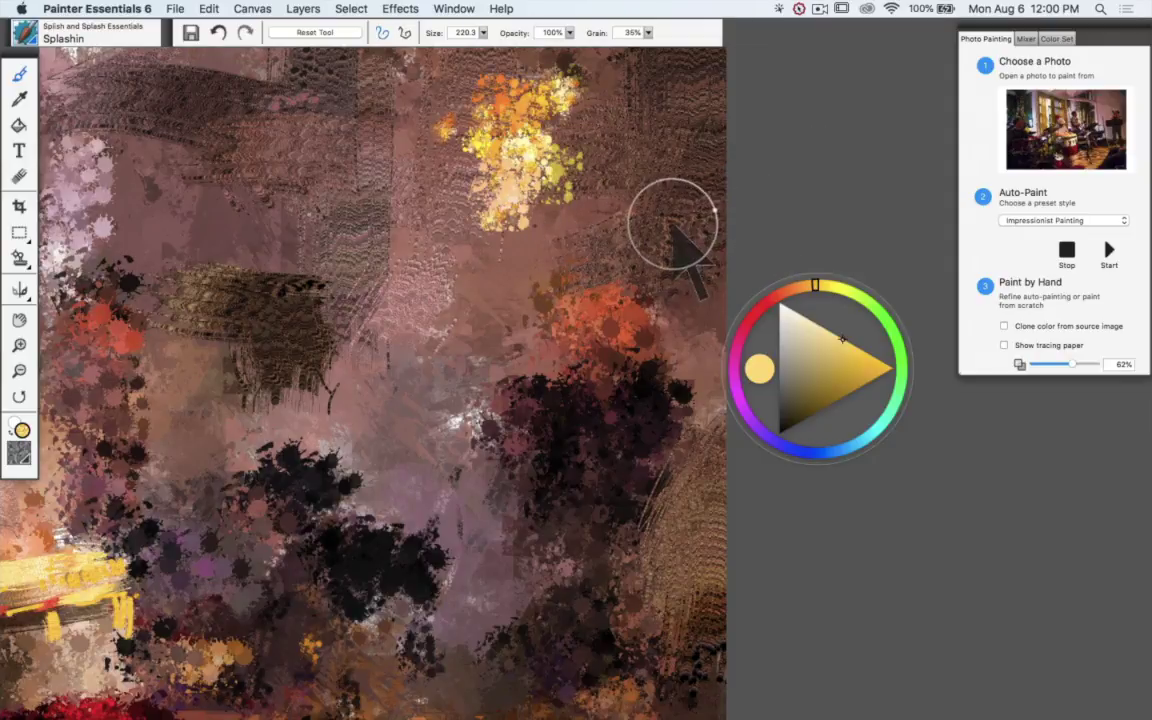
Show tracing paper at 41%, shrink Splashin to 52.2, and paint dark strokes along the mic boom.
{"action": "left_click", "coordinate": [1003, 346]}
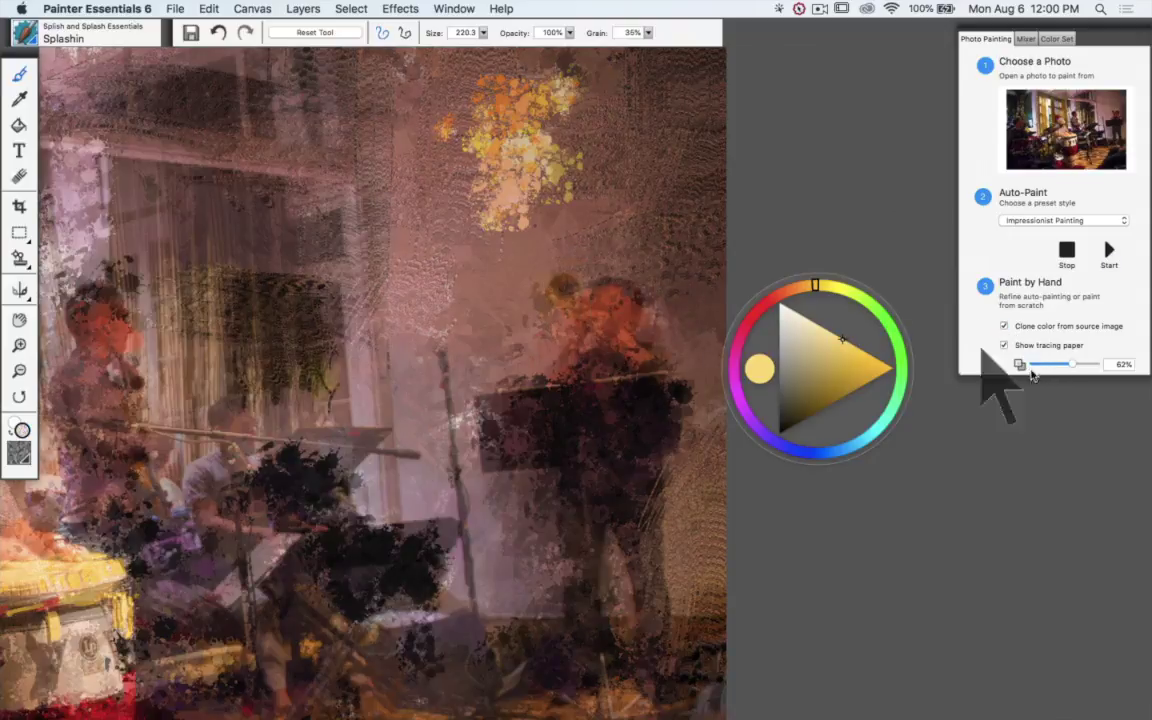
{"action": "left_click_drag", "start_coordinate": [1063, 367], "coordinate": [1058, 369]}
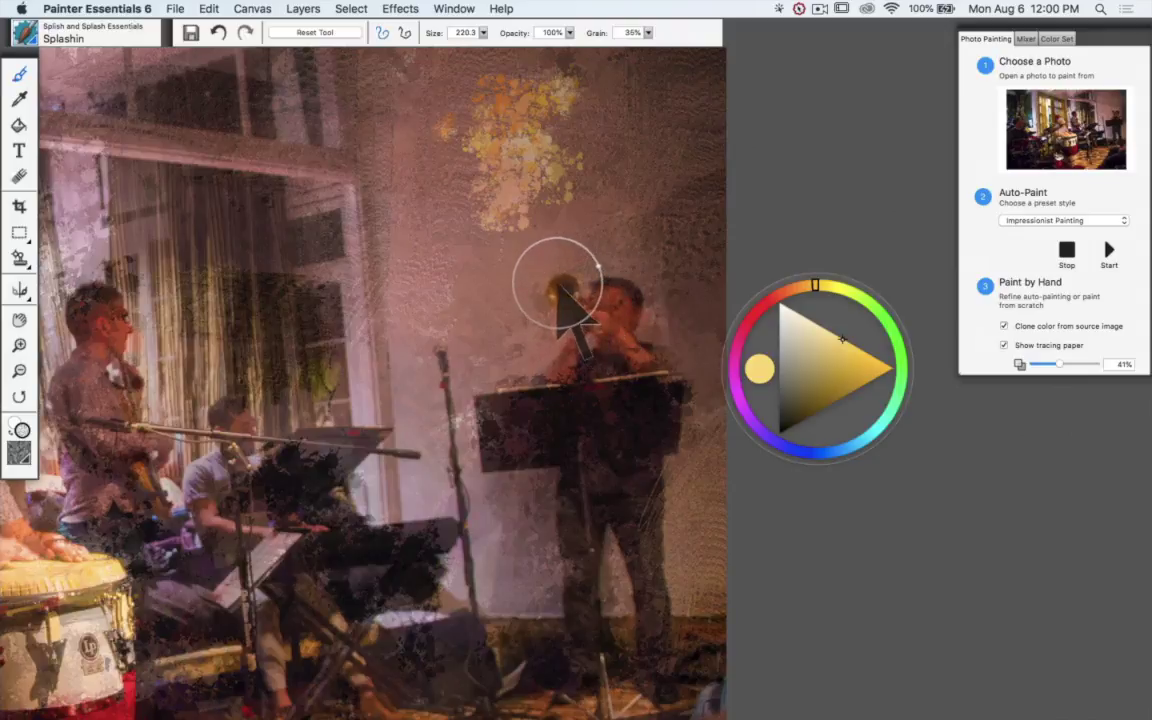
{"action": "left_click_drag", "start_coordinate": [555, 280], "coordinate": [566, 304]}
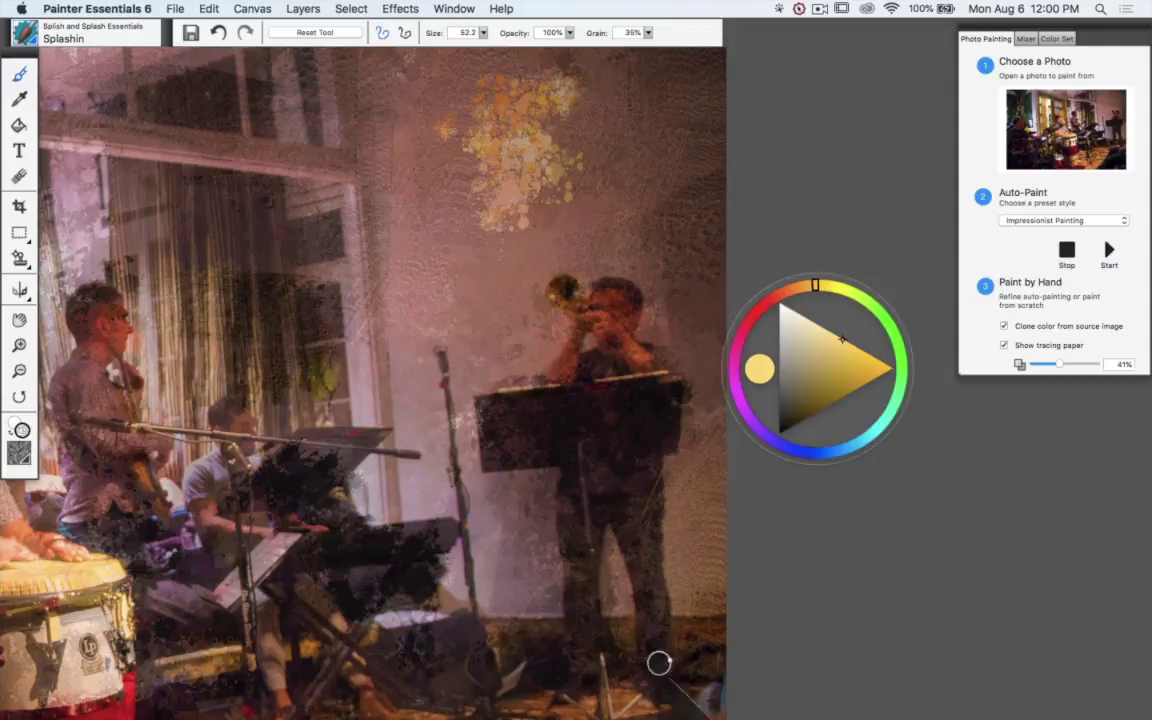
{"action": "left_click_drag", "start_coordinate": [322, 422], "coordinate": [222, 418]}
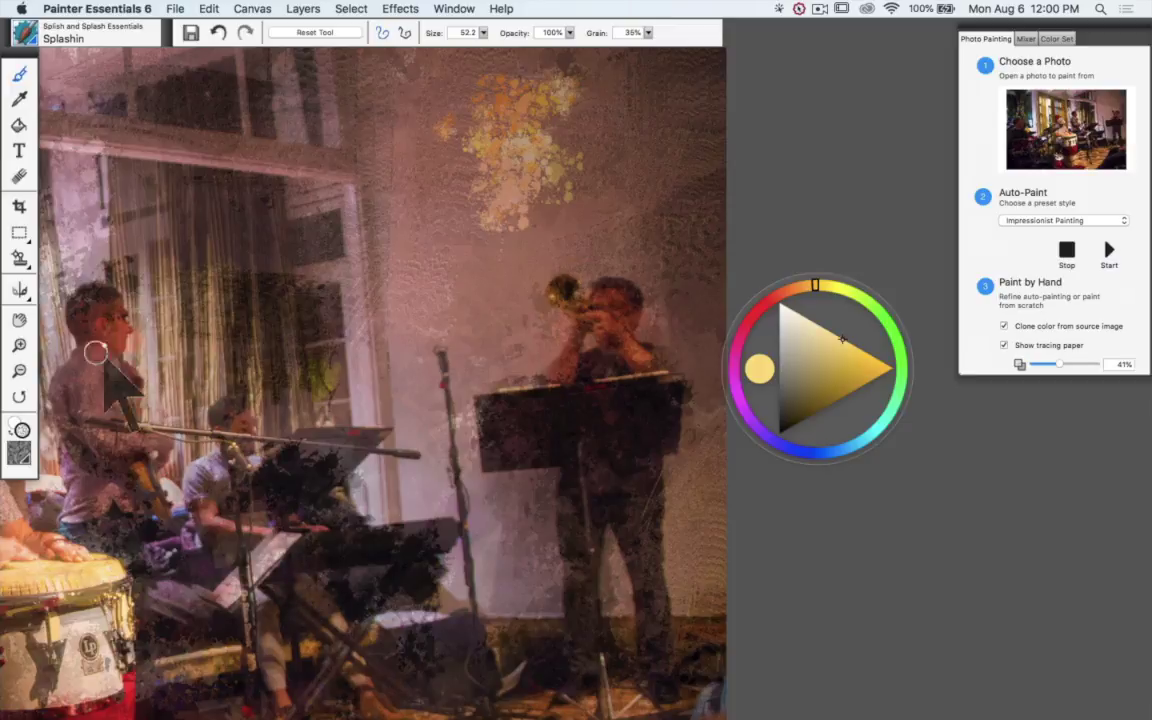
Hide tracing paper, load the Galactic brush, and swirl a loop through the top yellow splashes.
{"action": "left_click", "coordinate": [1004, 345]}
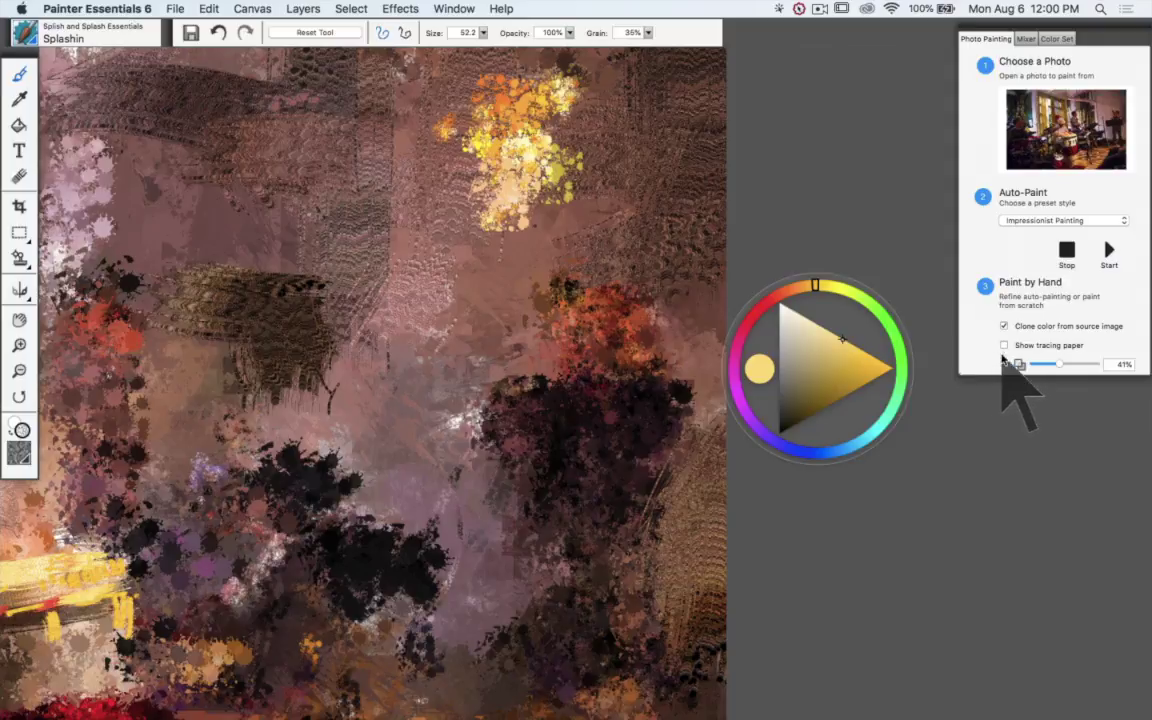
{"action": "left_click", "coordinate": [1004, 346]}
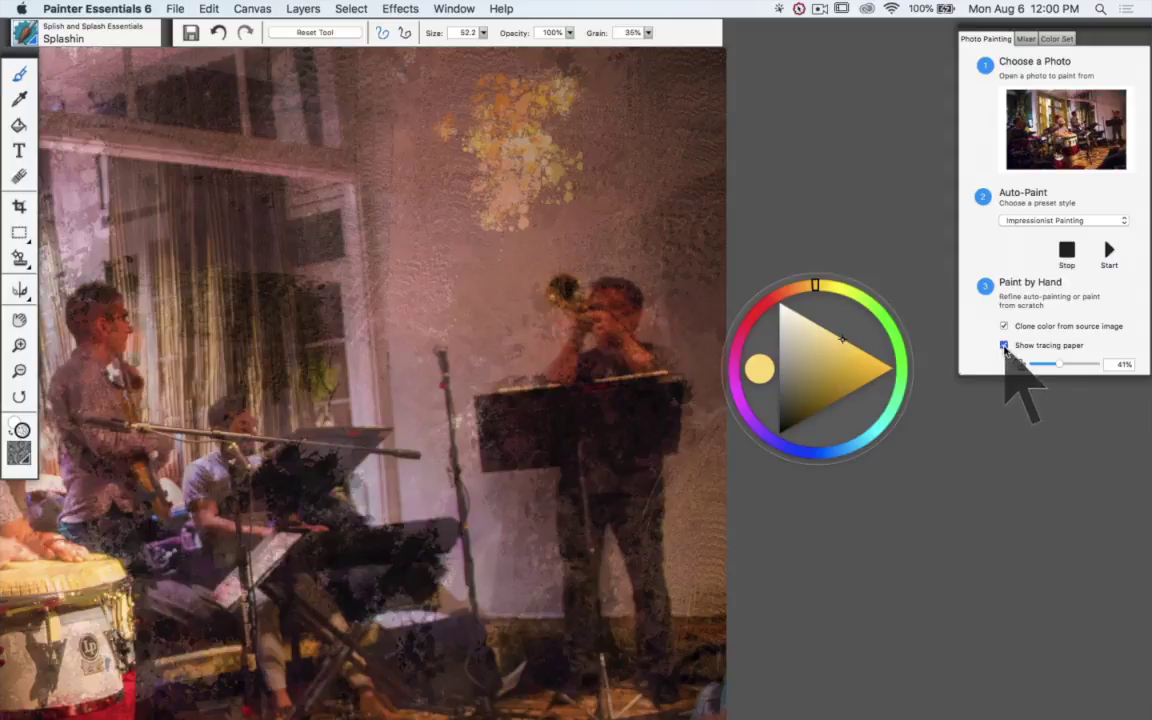
{"action": "left_click", "coordinate": [1004, 346]}
{"action": "left_click", "coordinate": [28, 38]}
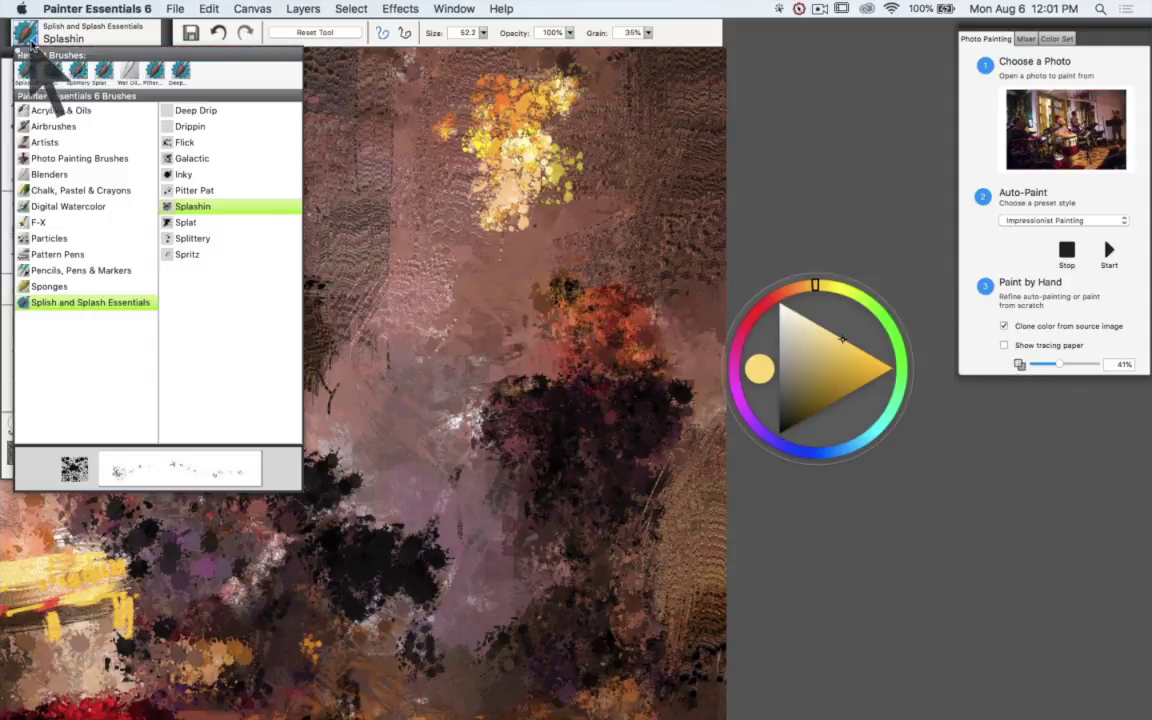
{"action": "left_click", "coordinate": [185, 175]}
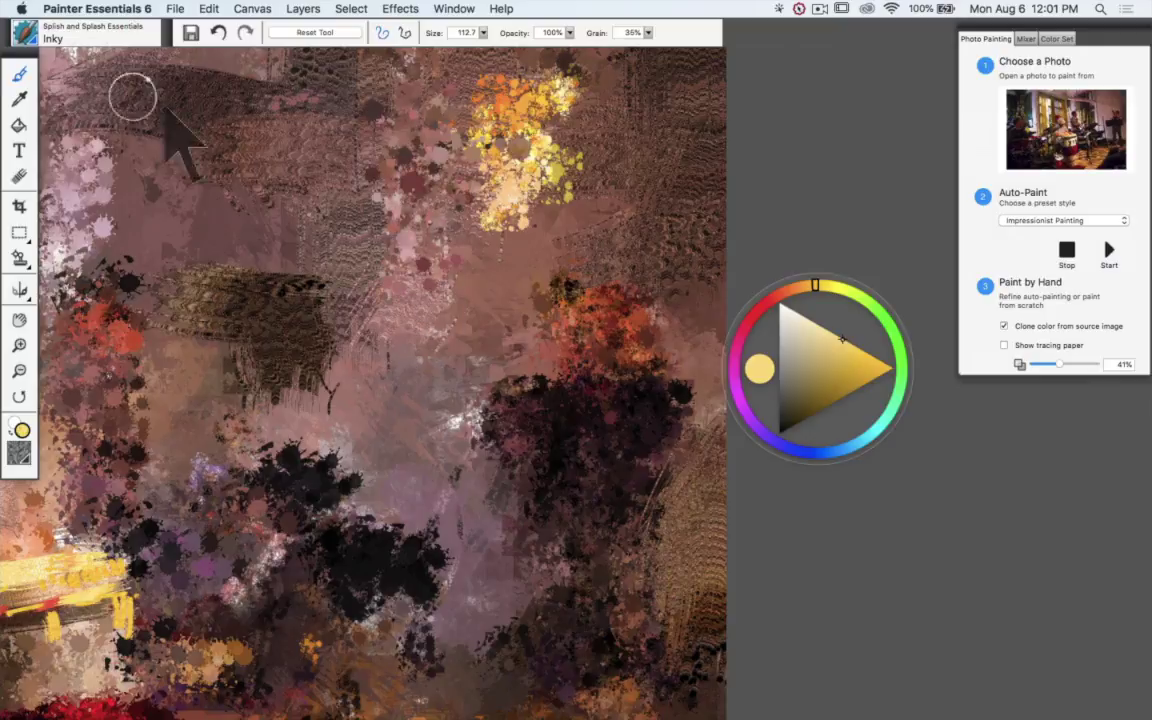
{"action": "left_click", "coordinate": [24, 33]}
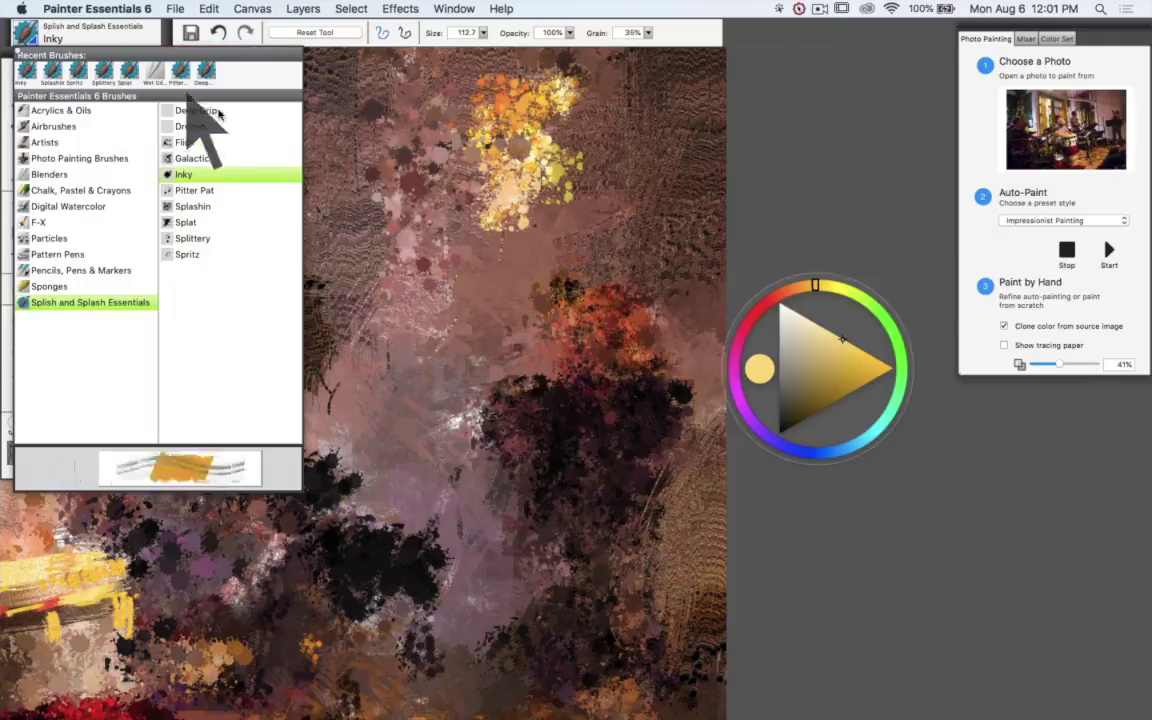
{"action": "left_click", "coordinate": [190, 158]}
{"action": "mouse_move", "coordinate": [570, 124]}
{"action": "left_mouse_down"}
{"action": "mouse_move", "coordinate": [654, 180]}
{"action": "mouse_move", "coordinate": [639, 147]}
{"action": "mouse_move", "coordinate": [544, 210]}
{"action": "mouse_move", "coordinate": [674, 133]}
{"action": "left_mouse_up"}
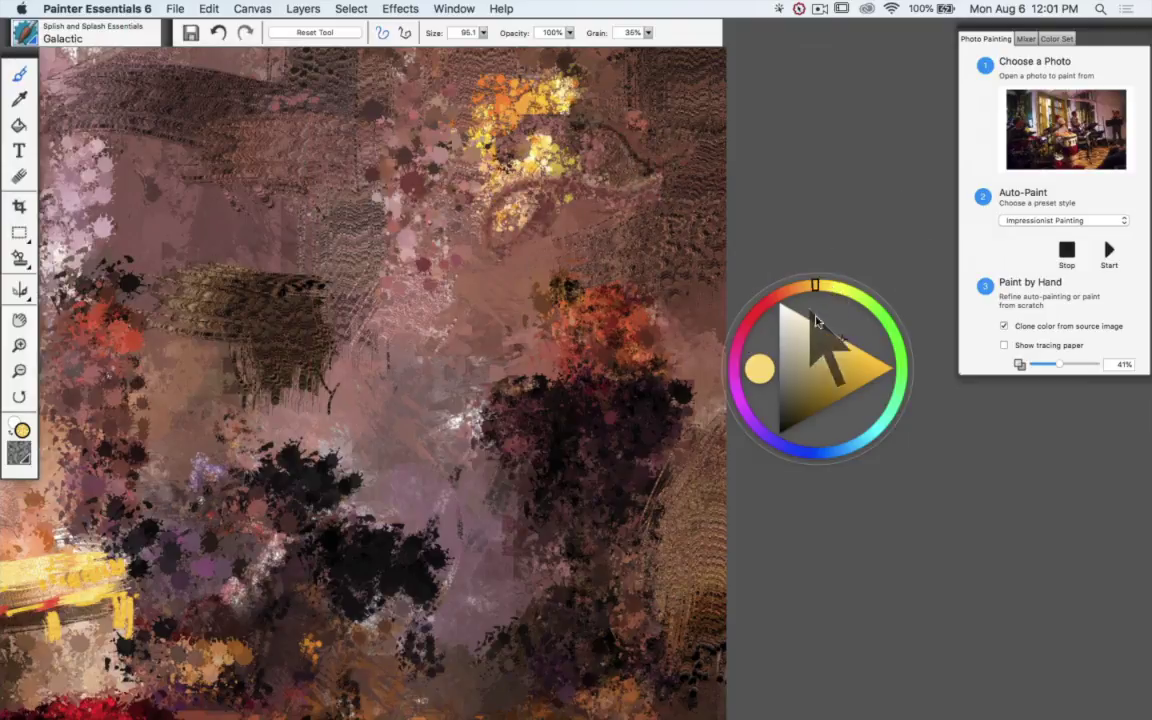
With tracing paper on, paint the trumpet bell gold and add pale yellow highlights around it.
{"action": "left_click", "coordinate": [1004, 346]}
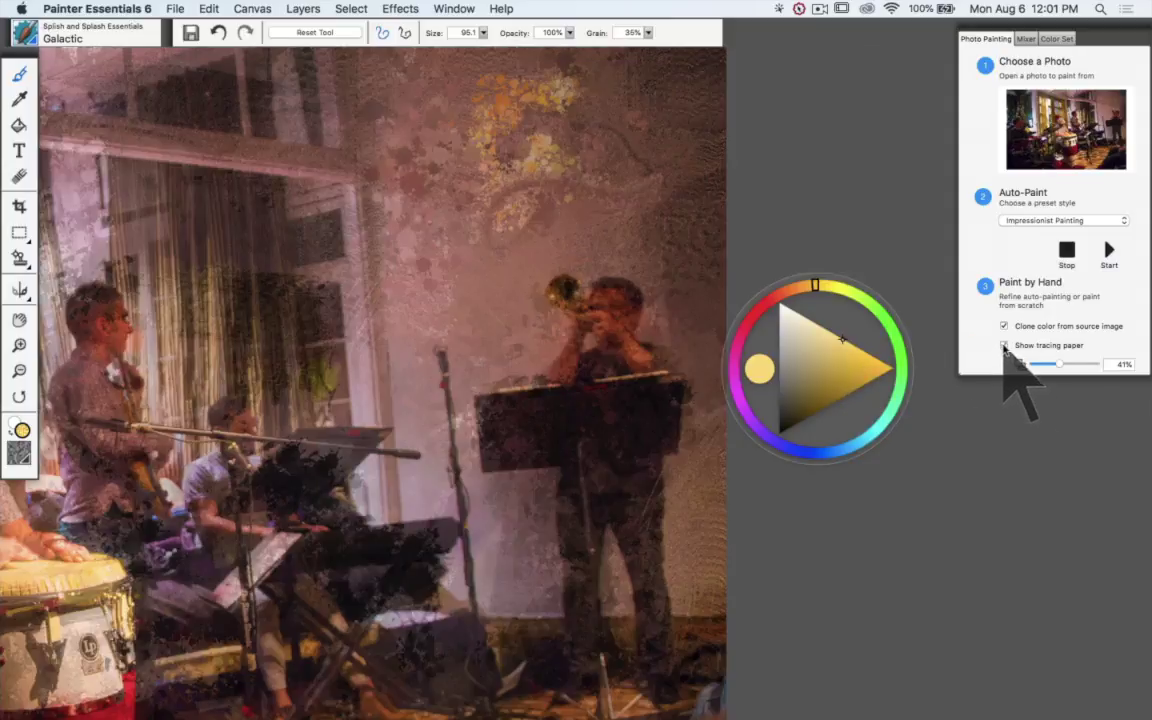
{"action": "left_click", "coordinate": [890, 362]}
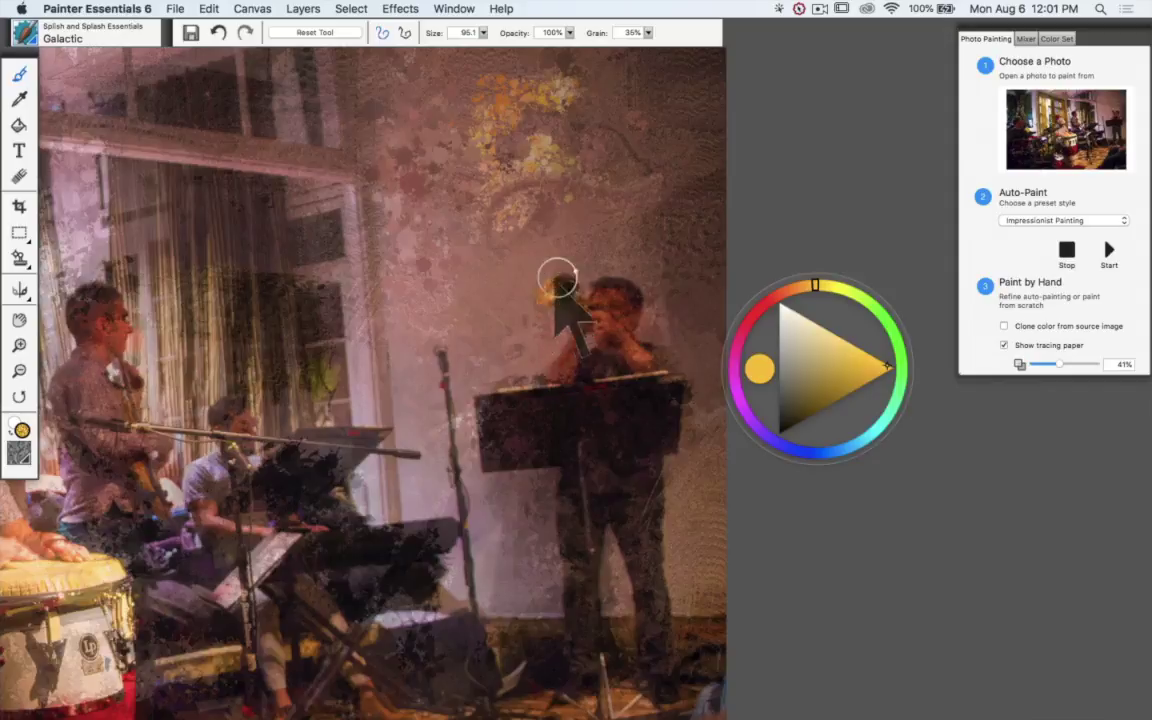
{"action": "mouse_move", "coordinate": [557, 278]}
{"action": "left_mouse_down"}
{"action": "mouse_move", "coordinate": [585, 231]}
{"action": "mouse_move", "coordinate": [508, 338]}
{"action": "mouse_move", "coordinate": [465, 313]}
{"action": "left_mouse_up"}
{"action": "key", "text": "super+equal"}
{"action": "key", "text": "super+equal"}
{"action": "key", "text": "space"}
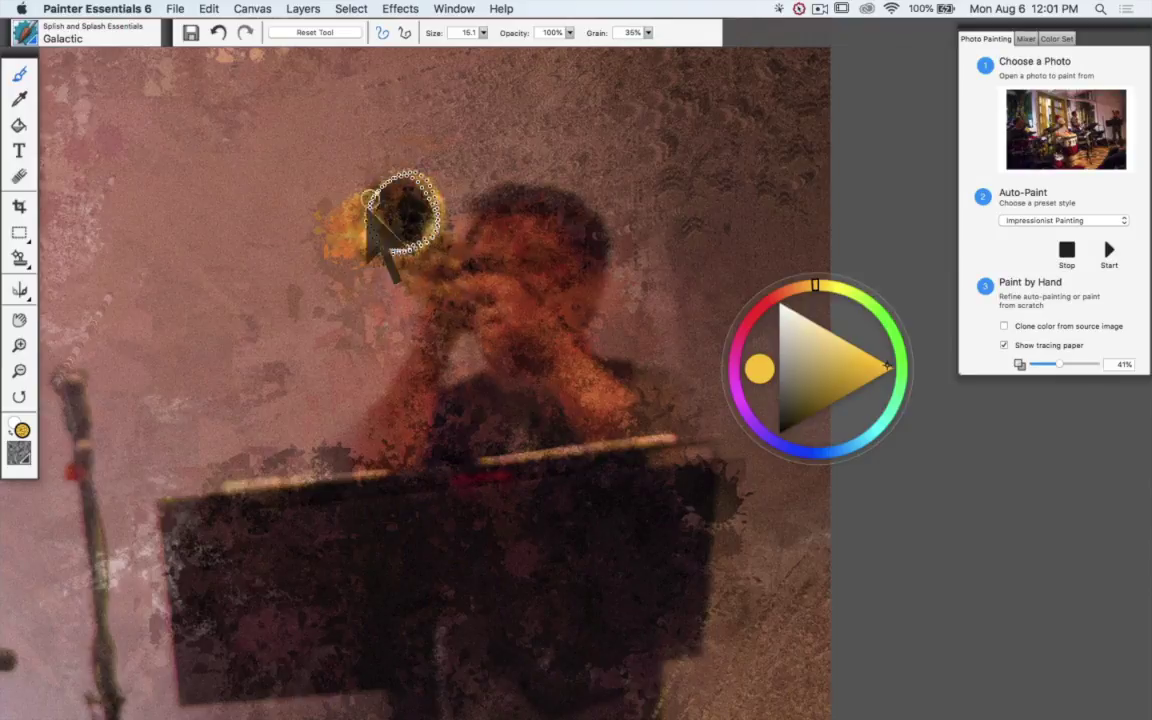
{"action": "left_click_drag", "start_coordinate": [381, 210], "coordinate": [378, 201]}
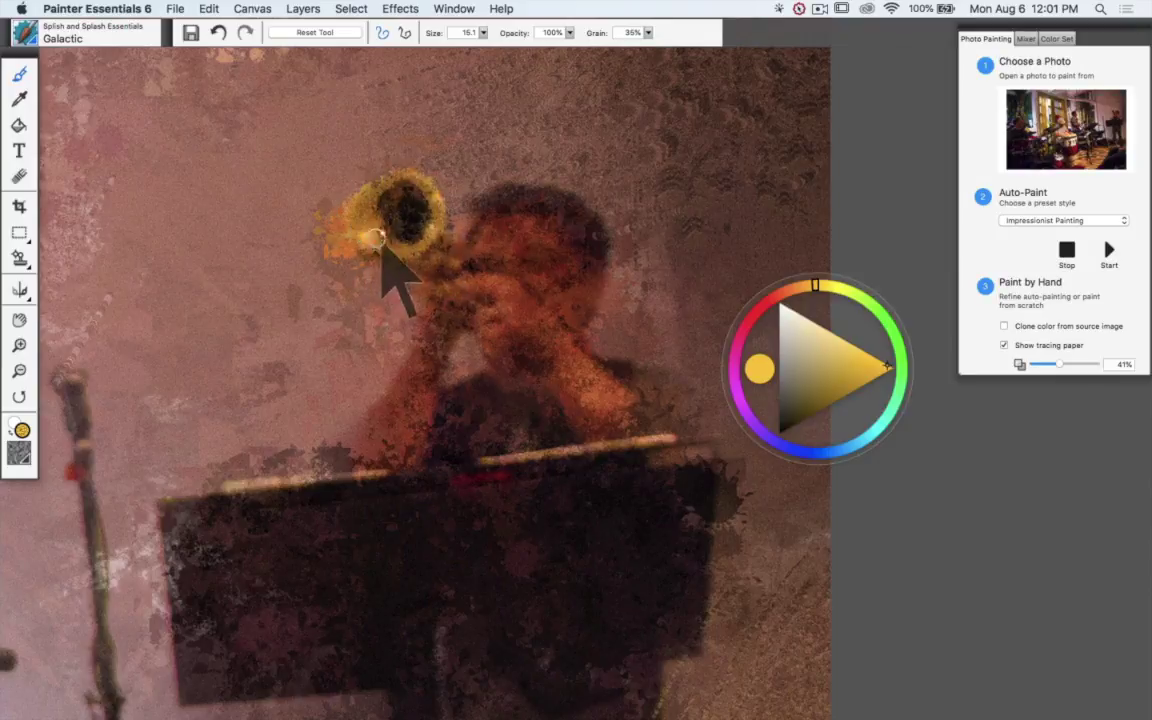
{"action": "left_click", "coordinate": [824, 328]}
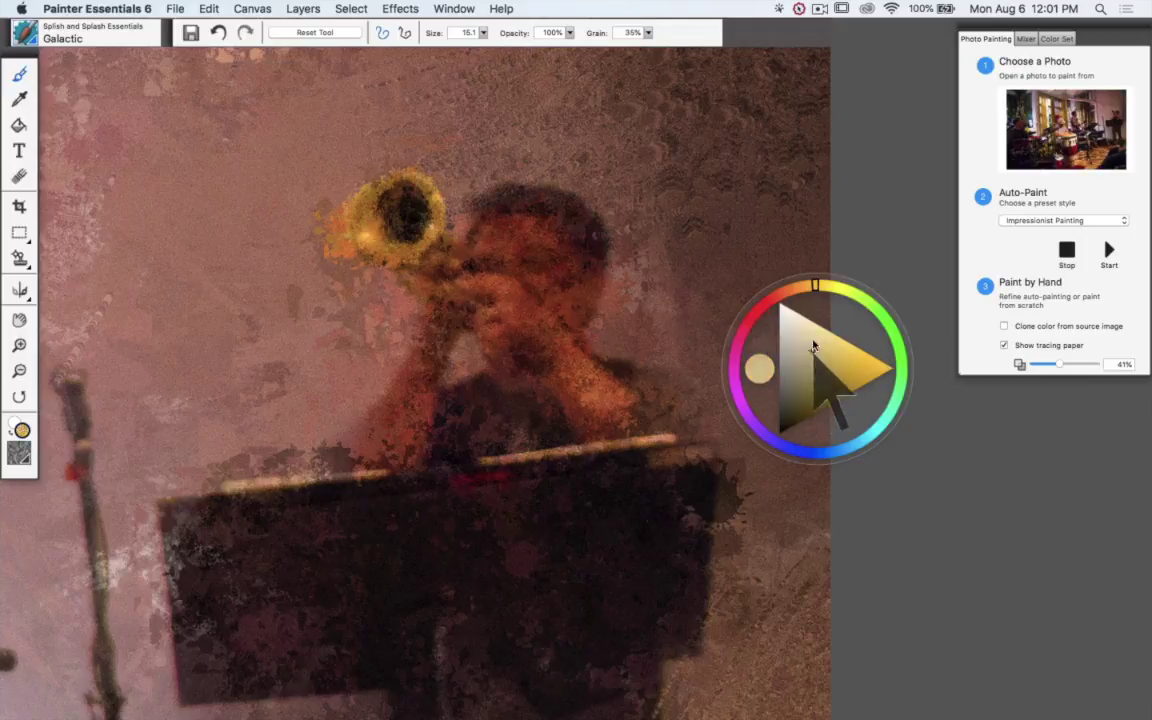
{"action": "left_click_drag", "start_coordinate": [418, 206], "coordinate": [363, 222]}
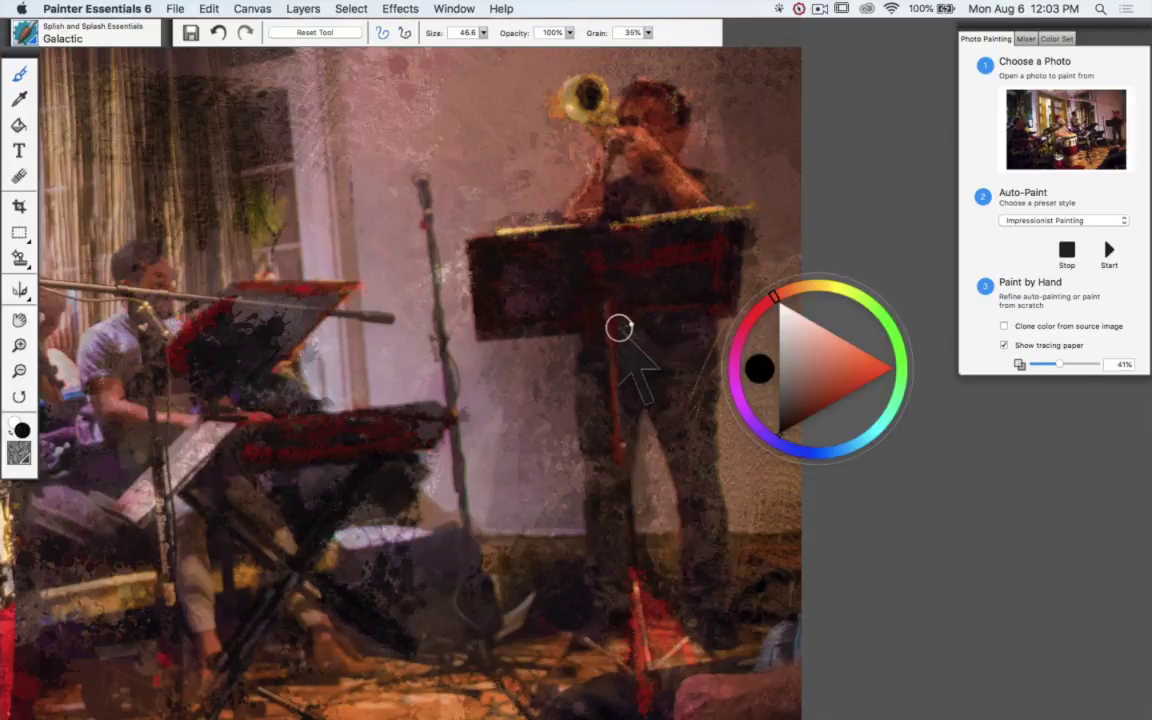
Hide the tracing paper and zoom out to review the drum and upper-left area.
{"action": "left_click", "coordinate": [1004, 345]}
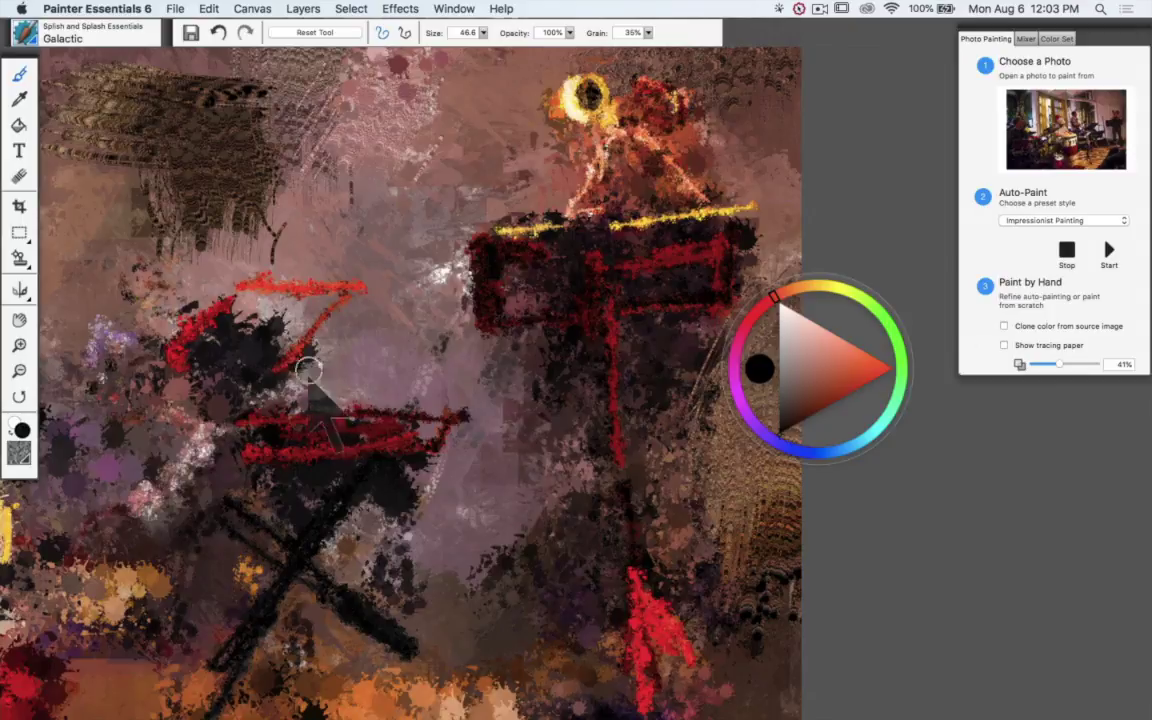
{"action": "key", "text": "super+minus"}
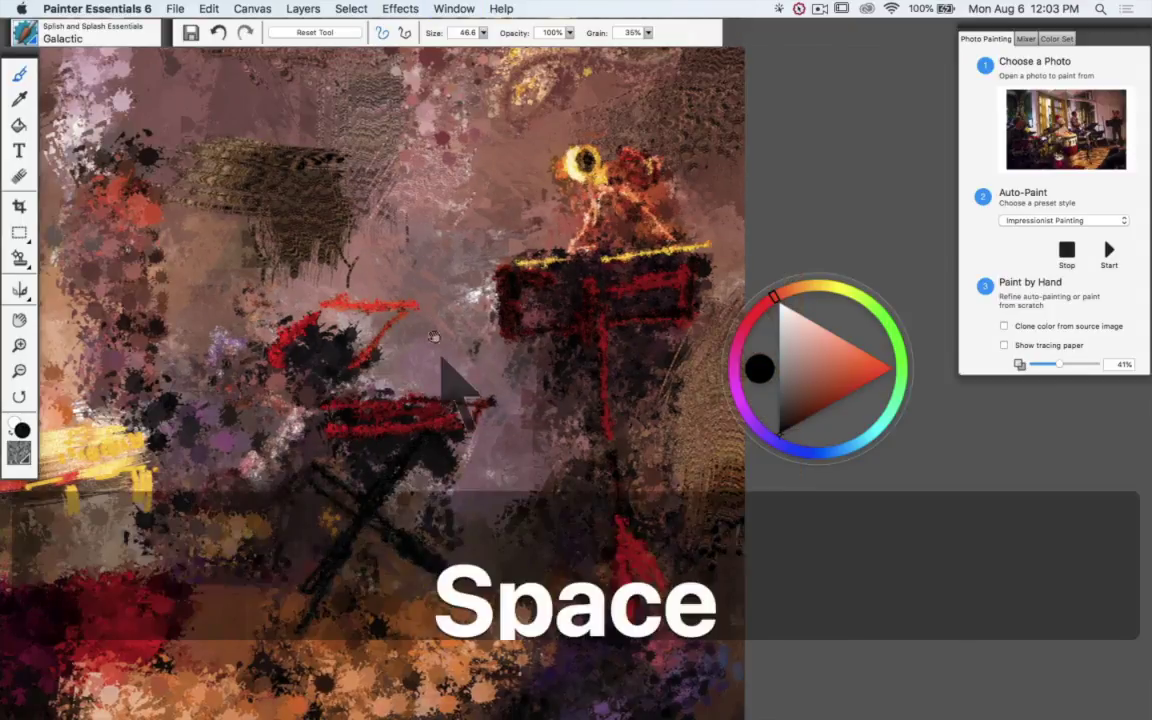
{"action": "mouse_move", "coordinate": [445, 368]}
{"action": "left_mouse_down"}
{"action": "mouse_move", "coordinate": [655, 500]}
{"action": "mouse_move", "coordinate": [507, 483]}
{"action": "mouse_move", "coordinate": [512, 440]}
{"action": "mouse_move", "coordinate": [501, 442]}
{"action": "mouse_move", "coordinate": [489, 378]}
{"action": "mouse_move", "coordinate": [560, 505]}
{"action": "left_mouse_up"}
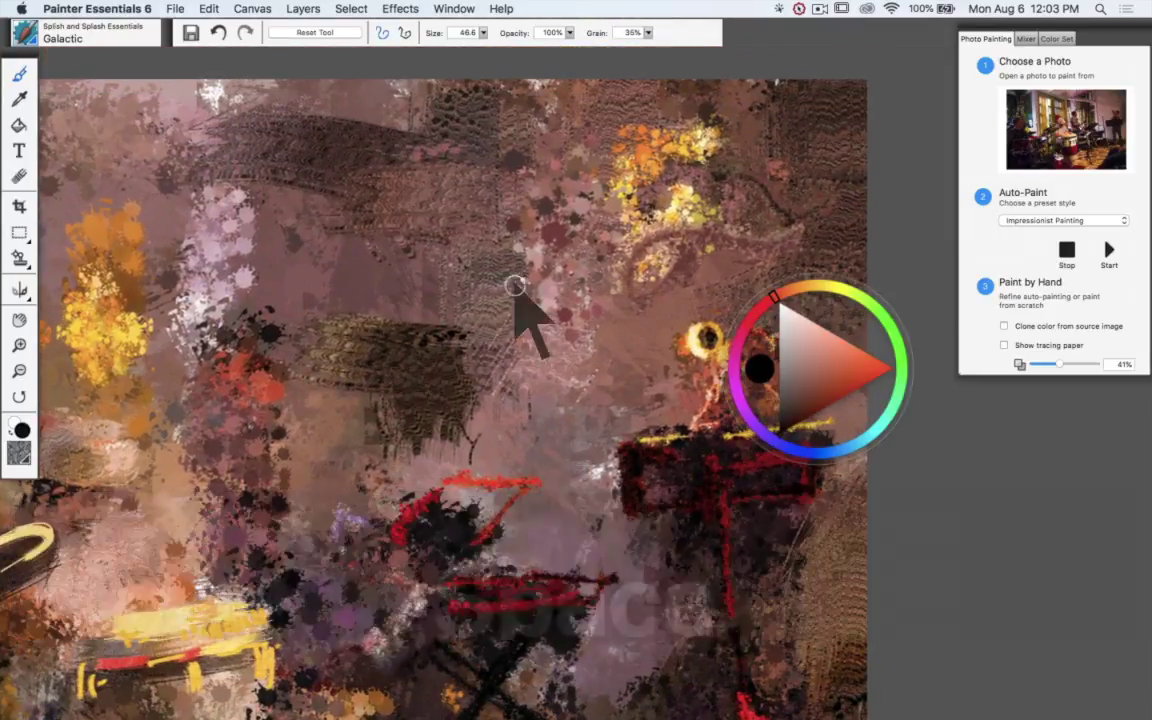
{"action": "mouse_move", "coordinate": [478, 406]}
{"action": "left_mouse_down"}
{"action": "mouse_move", "coordinate": [666, 324]}
{"action": "mouse_move", "coordinate": [680, 280]}
{"action": "mouse_move", "coordinate": [670, 319]}
{"action": "left_mouse_up"}
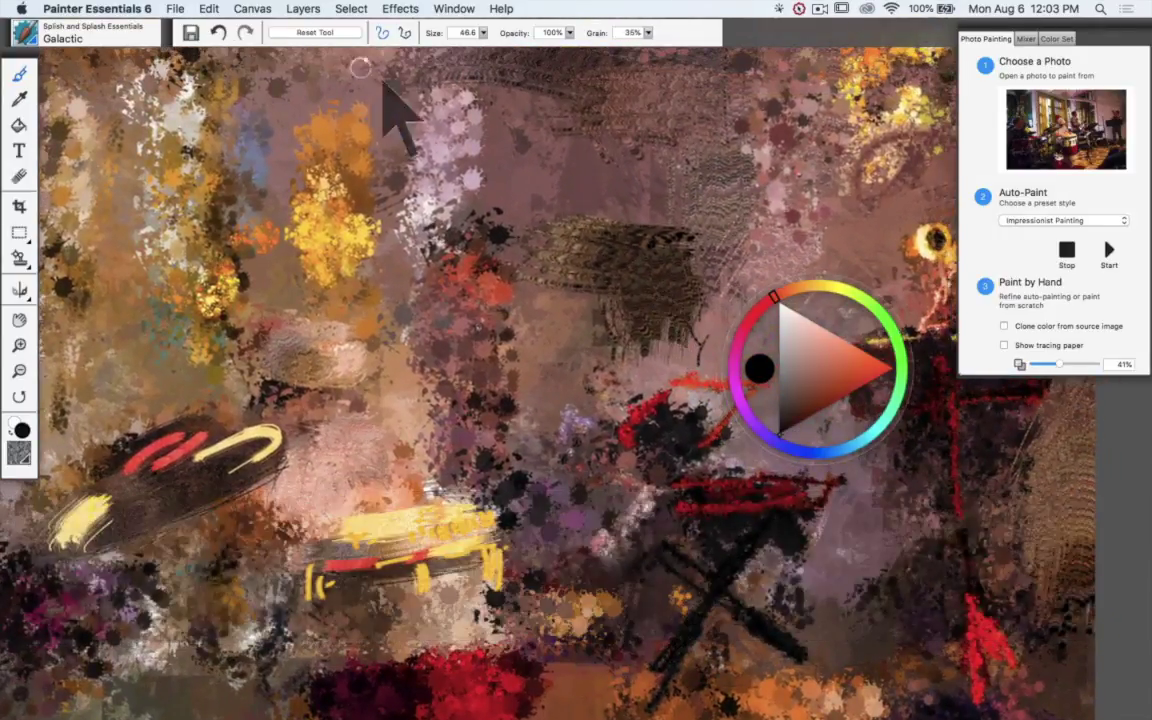
Switch to the Flick brush and flick dark marks across the upper middle.
{"action": "left_click", "coordinate": [25, 33]}
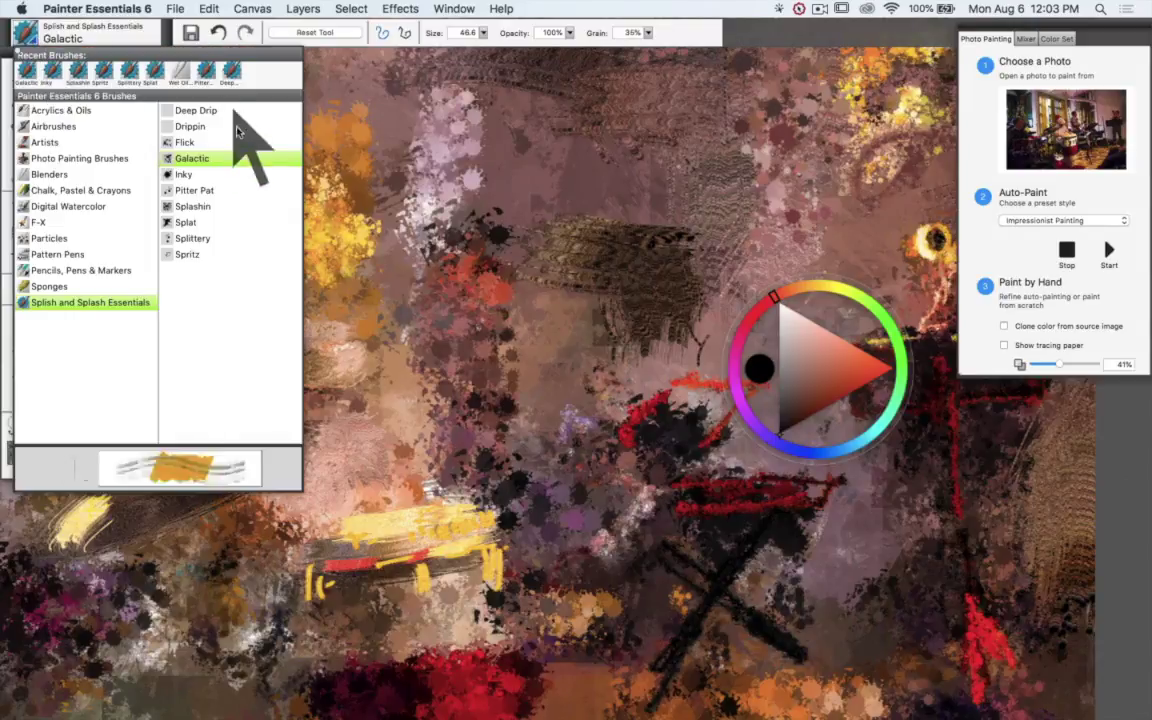
{"action": "left_click", "coordinate": [186, 142]}
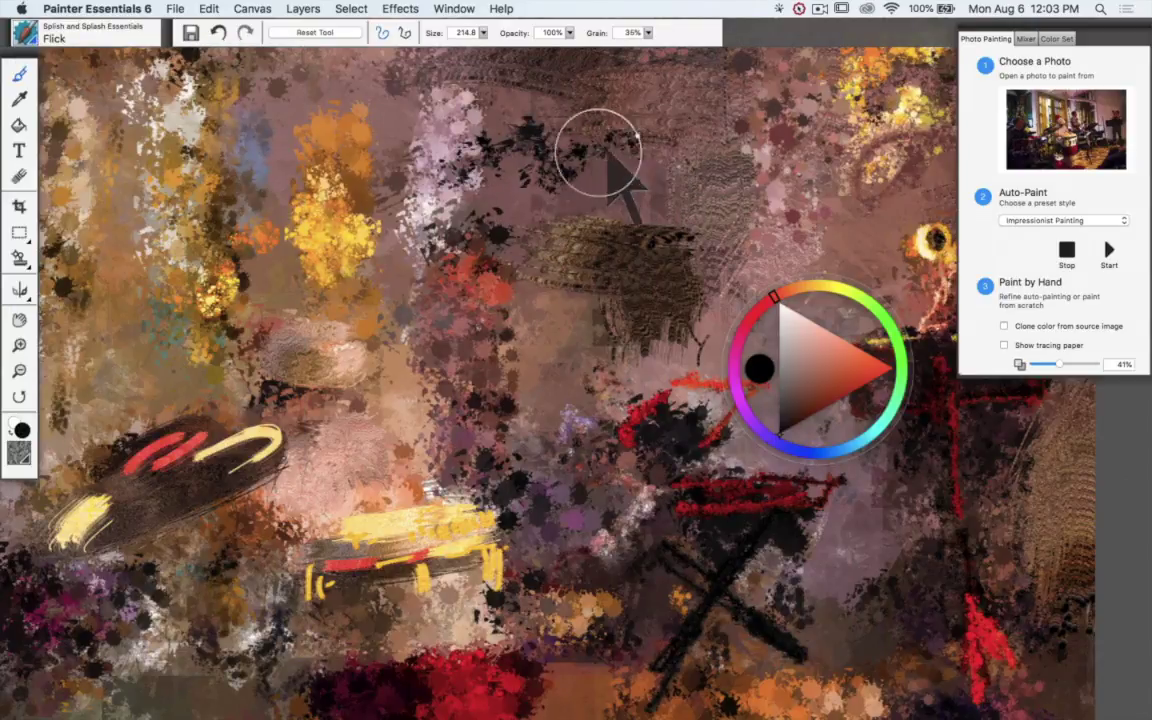
{"action": "mouse_move", "coordinate": [607, 152]}
{"action": "left_mouse_down"}
{"action": "mouse_move", "coordinate": [700, 132]}
{"action": "mouse_move", "coordinate": [698, 170]}
{"action": "mouse_move", "coordinate": [807, 93]}
{"action": "mouse_move", "coordinate": [753, 188]}
{"action": "mouse_move", "coordinate": [770, 130]}
{"action": "mouse_move", "coordinate": [767, 155]}
{"action": "mouse_move", "coordinate": [737, 180]}
{"action": "left_mouse_up"}
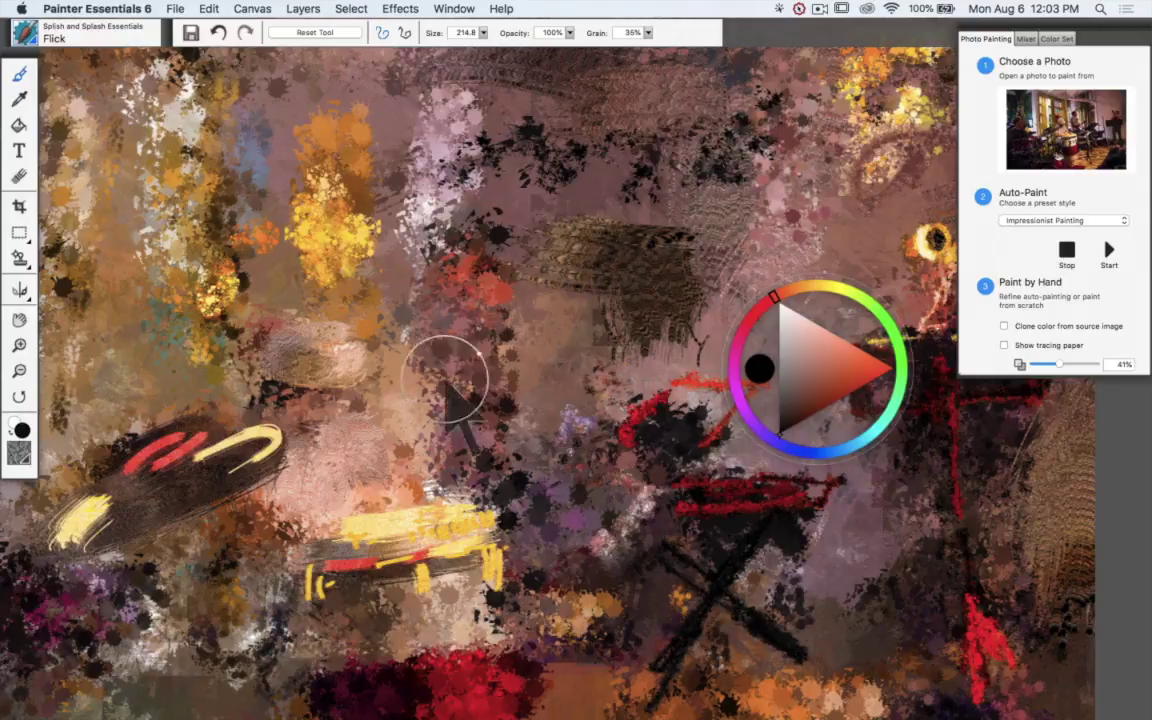
{"action": "key", "text": "space"}
{"action": "mouse_move", "coordinate": [470, 347]}
{"action": "left_mouse_down"}
{"action": "mouse_move", "coordinate": [617, 321]}
{"action": "mouse_move", "coordinate": [525, 262]}
{"action": "mouse_move", "coordinate": [393, 257]}
{"action": "left_mouse_up"}
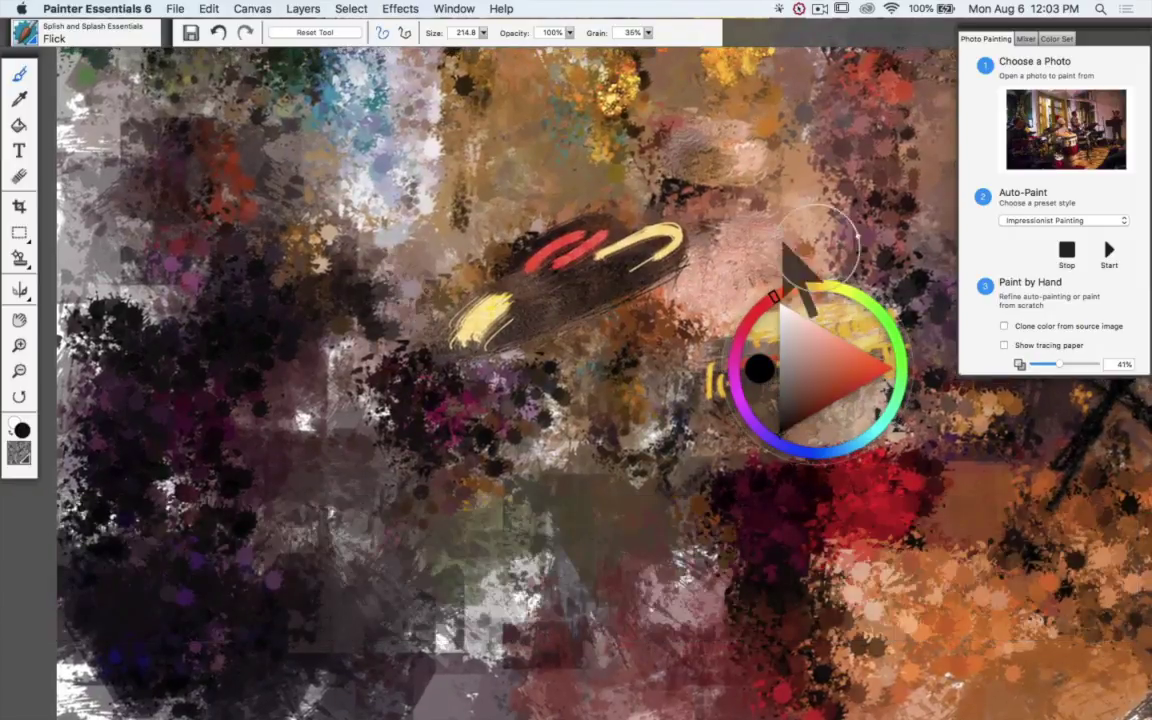
With tracing paper shown, brush reddish-pink over the drummer's face and orange over his head.
{"action": "left_click", "coordinate": [1003, 345]}
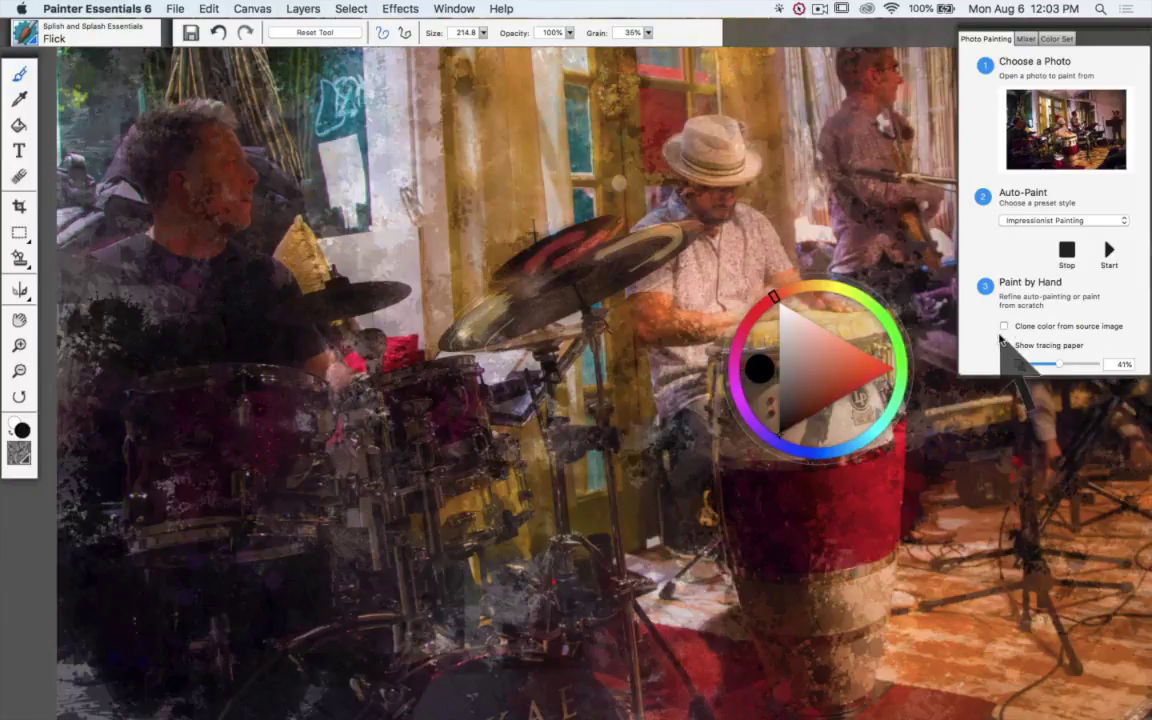
{"action": "left_click", "coordinate": [880, 185], "text": "alt"}
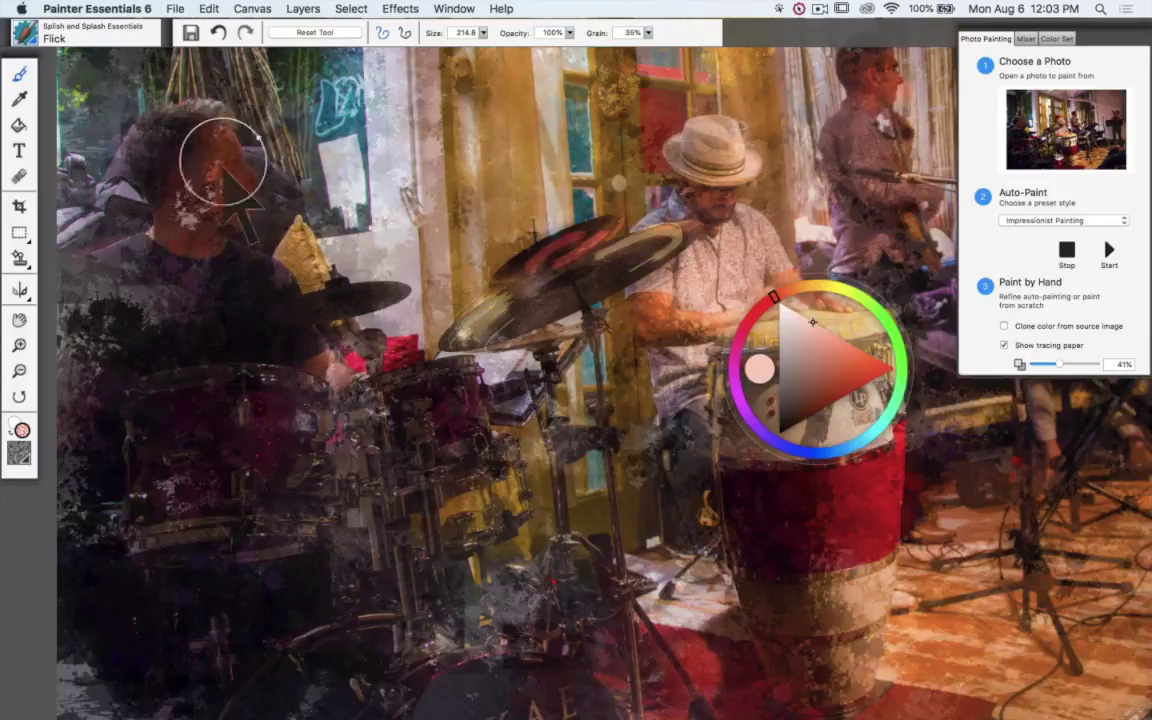
{"action": "mouse_move", "coordinate": [222, 160]}
{"action": "left_mouse_down"}
{"action": "mouse_move", "coordinate": [175, 222]}
{"action": "mouse_move", "coordinate": [188, 232]}
{"action": "mouse_move", "coordinate": [158, 224]}
{"action": "mouse_move", "coordinate": [194, 230]}
{"action": "mouse_move", "coordinate": [217, 166]}
{"action": "mouse_move", "coordinate": [232, 185]}
{"action": "mouse_move", "coordinate": [178, 204]}
{"action": "mouse_move", "coordinate": [192, 229]}
{"action": "mouse_move", "coordinate": [184, 242]}
{"action": "mouse_move", "coordinate": [262, 249]}
{"action": "left_mouse_up"}
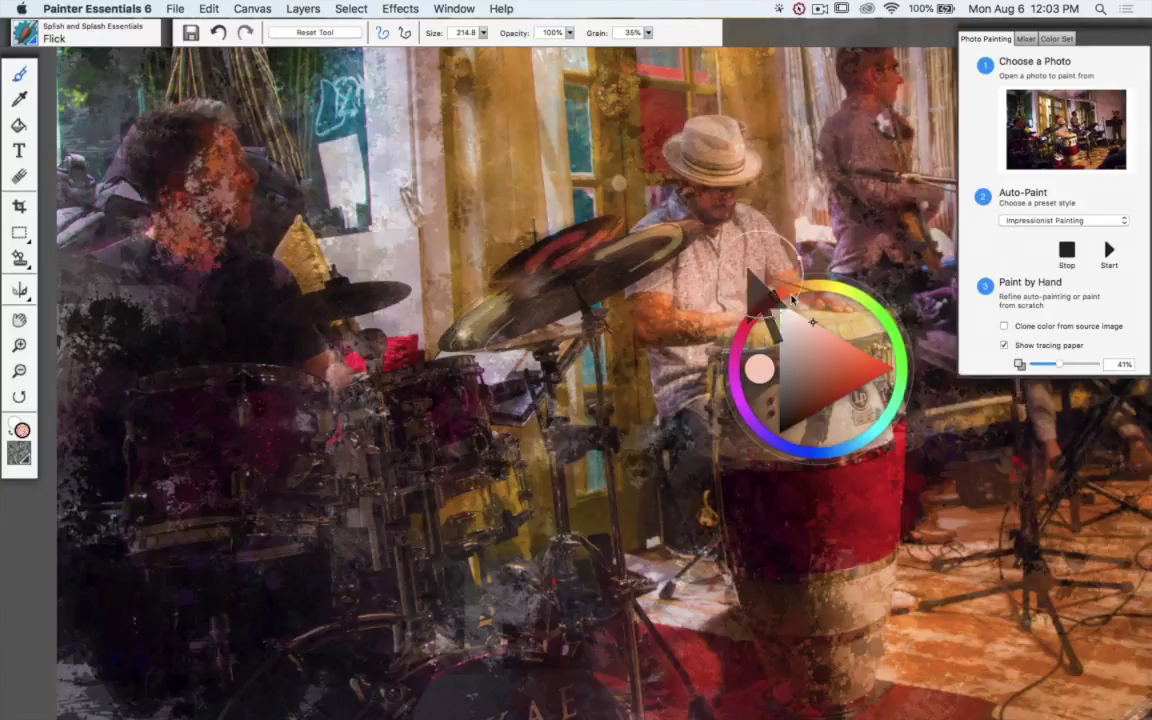
{"action": "mouse_move", "coordinate": [790, 298]}
{"action": "left_mouse_down"}
{"action": "mouse_move", "coordinate": [765, 300]}
{"action": "mouse_move", "coordinate": [806, 278]}
{"action": "mouse_move", "coordinate": [780, 281]}
{"action": "left_mouse_up"}
{"action": "left_click", "coordinate": [838, 345]}
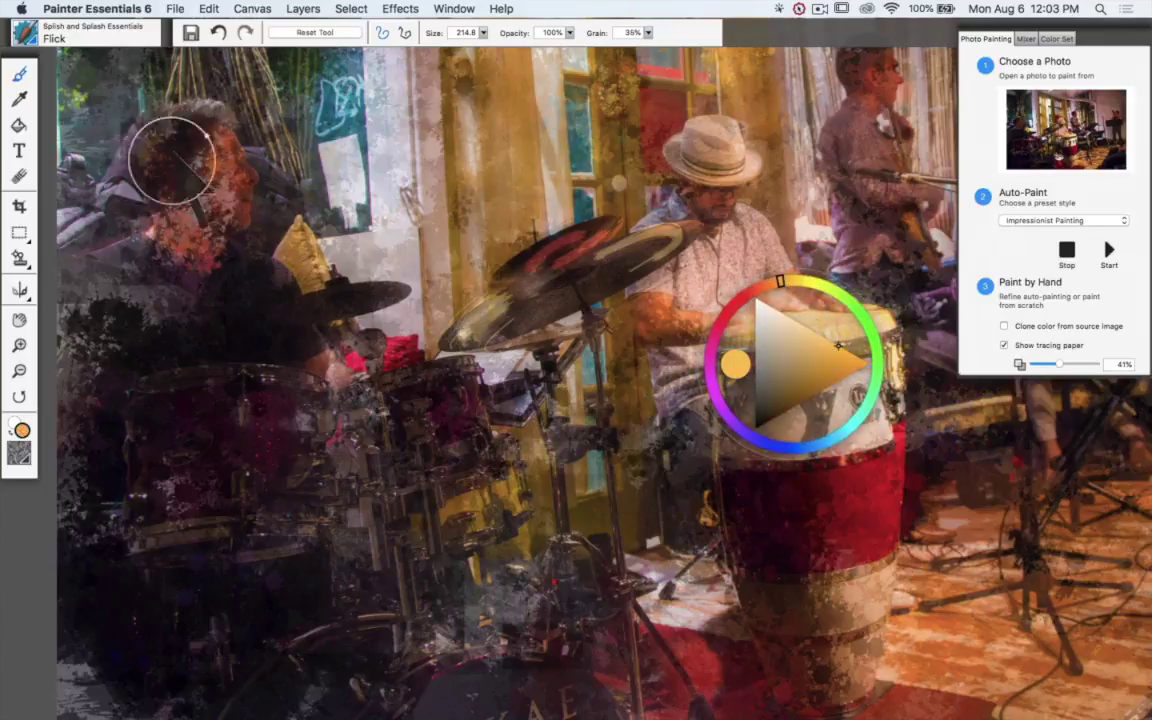
{"action": "mouse_move", "coordinate": [171, 160]}
{"action": "left_mouse_down"}
{"action": "mouse_move", "coordinate": [149, 192]}
{"action": "mouse_move", "coordinate": [168, 122]}
{"action": "mouse_move", "coordinate": [196, 109]}
{"action": "mouse_move", "coordinate": [201, 127]}
{"action": "mouse_move", "coordinate": [167, 162]}
{"action": "mouse_move", "coordinate": [188, 215]}
{"action": "left_mouse_up"}
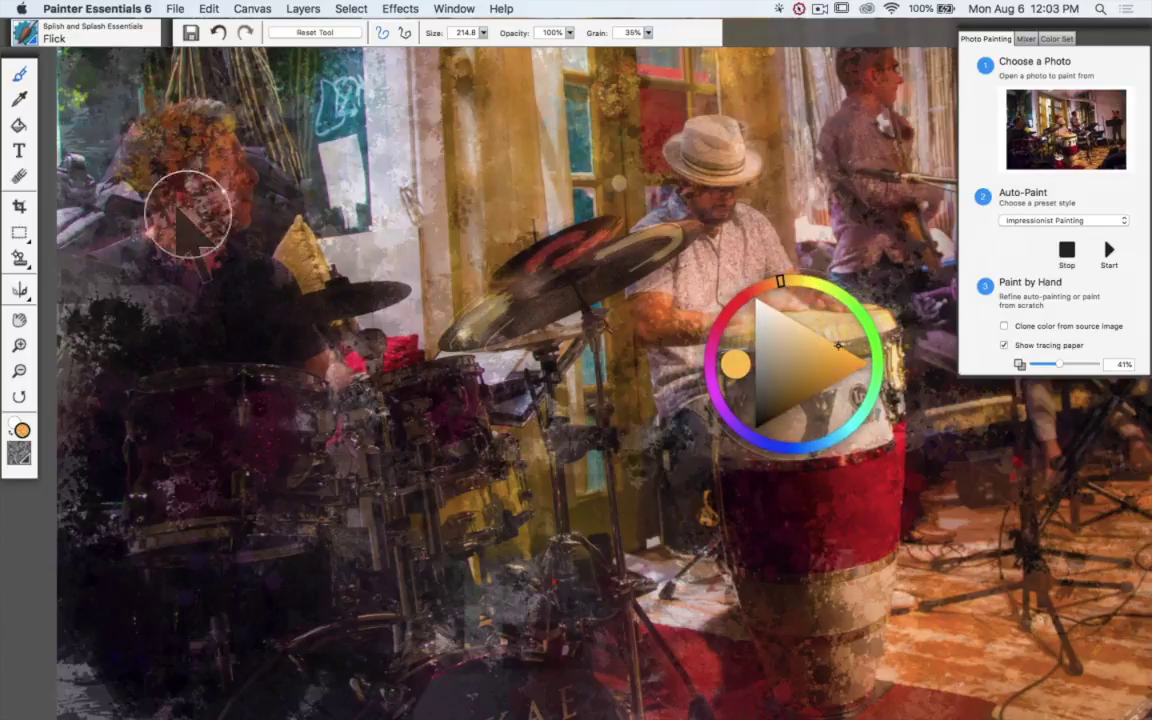
Darken the drummer's lower face and shoulder in dark blue, then pick a red-orange colour.
{"action": "left_click", "coordinate": [752, 438]}
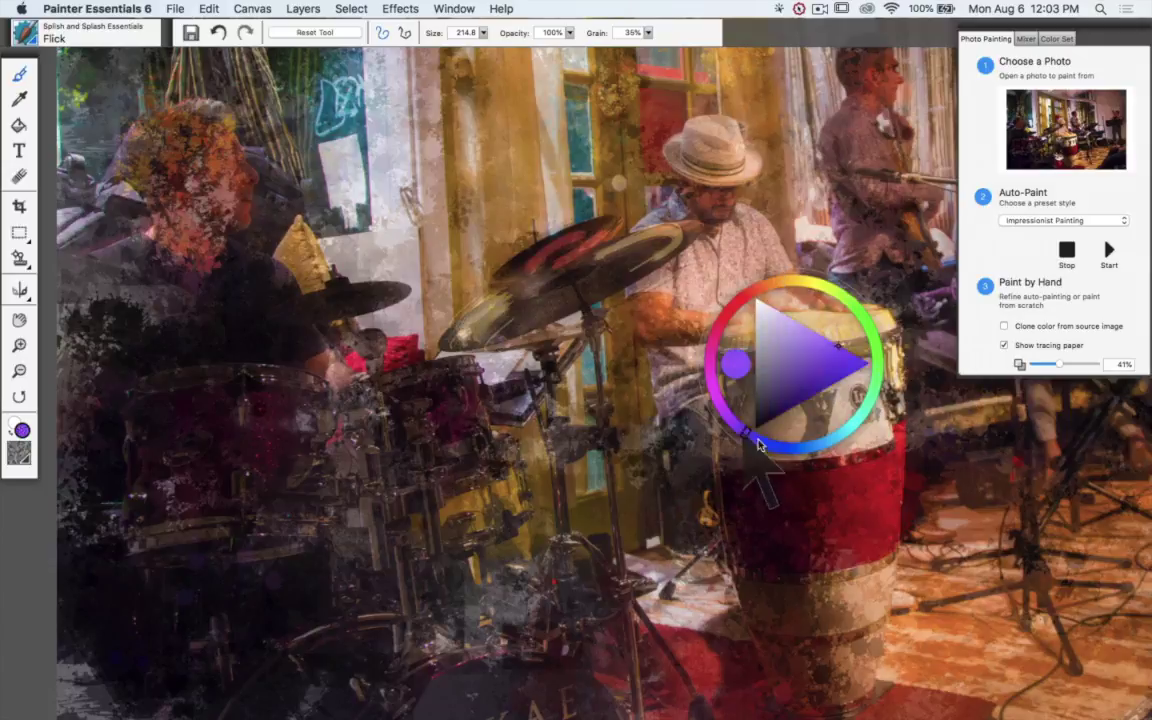
{"action": "left_click", "coordinate": [764, 443]}
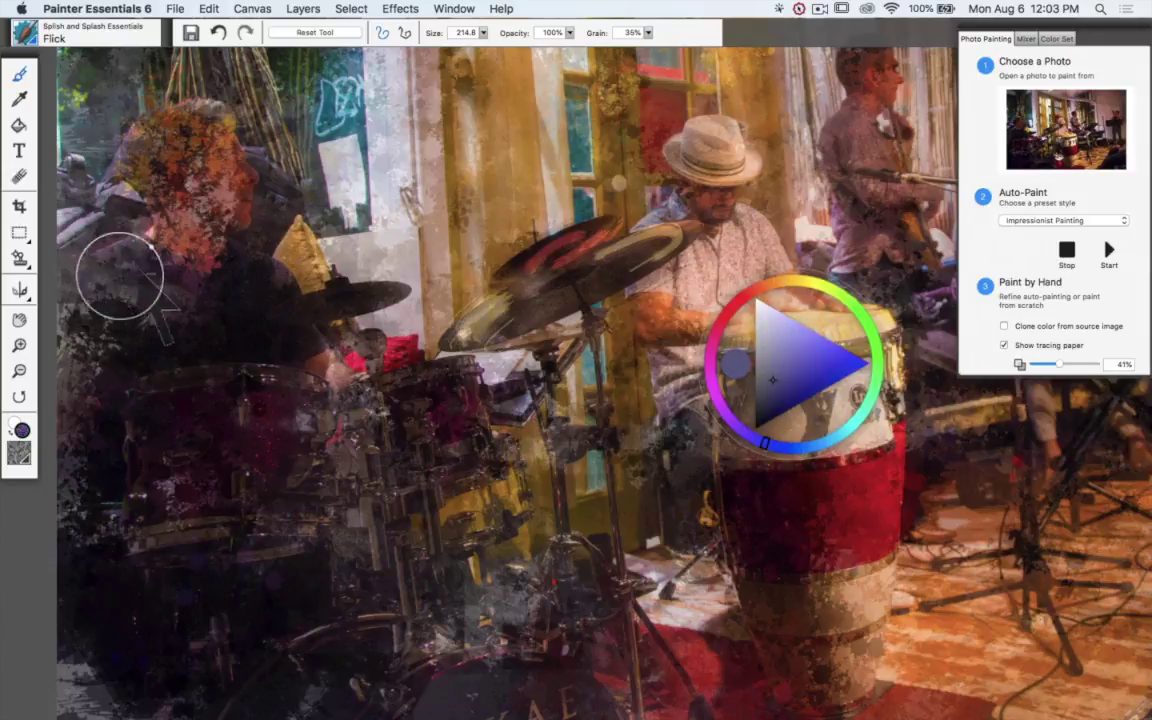
{"action": "mouse_move", "coordinate": [272, 282]}
{"action": "left_mouse_down"}
{"action": "mouse_move", "coordinate": [232, 272]}
{"action": "mouse_move", "coordinate": [242, 270]}
{"action": "mouse_move", "coordinate": [216, 290]}
{"action": "mouse_move", "coordinate": [157, 272]}
{"action": "mouse_move", "coordinate": [184, 267]}
{"action": "mouse_move", "coordinate": [242, 298]}
{"action": "mouse_move", "coordinate": [258, 284]}
{"action": "mouse_move", "coordinate": [254, 302]}
{"action": "mouse_move", "coordinate": [231, 257]}
{"action": "left_mouse_up"}
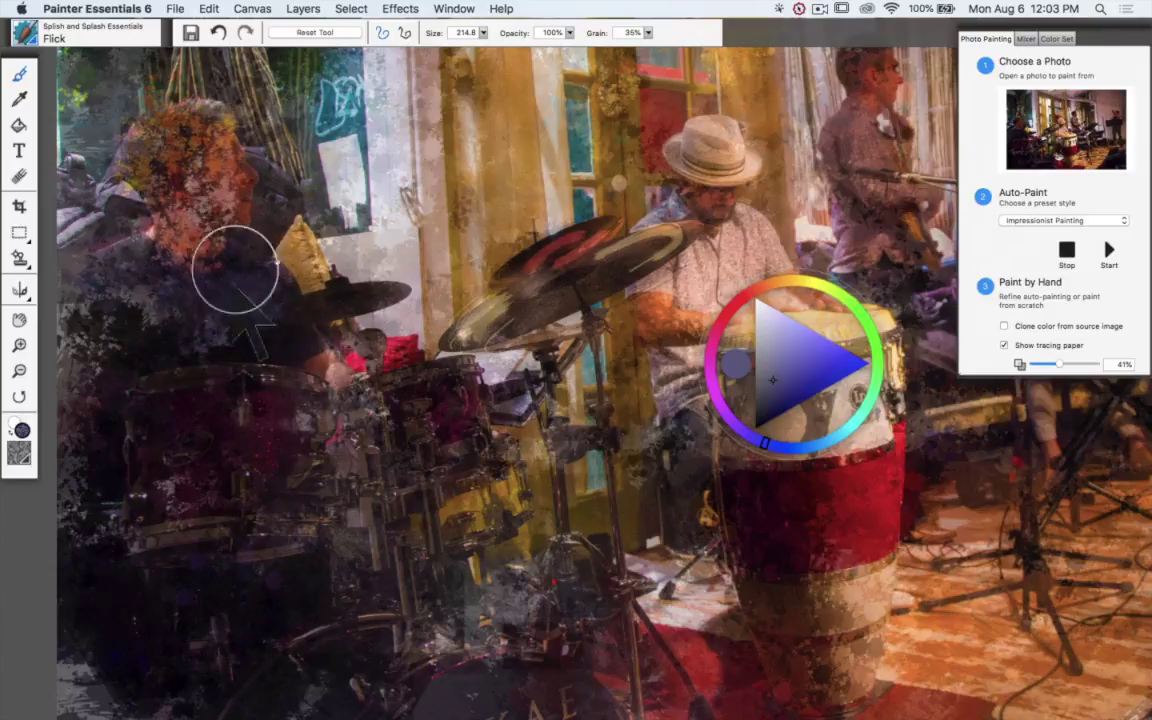
{"action": "left_click", "coordinate": [750, 292]}
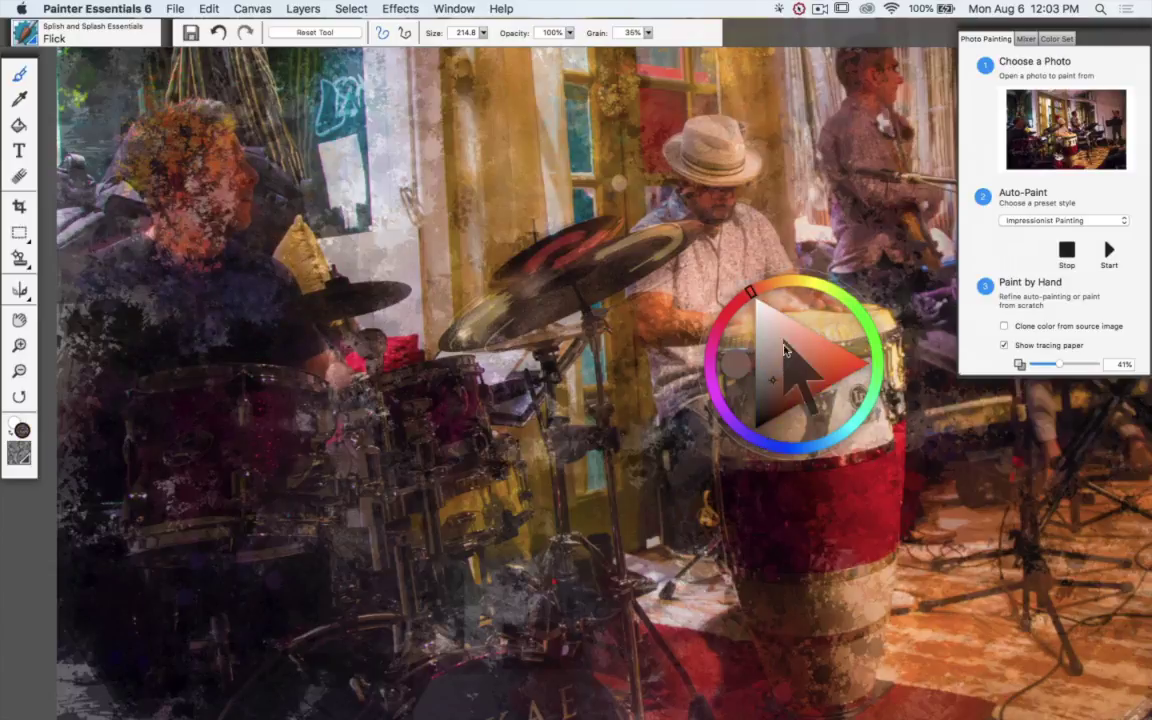
{"action": "left_click", "coordinate": [810, 347]}
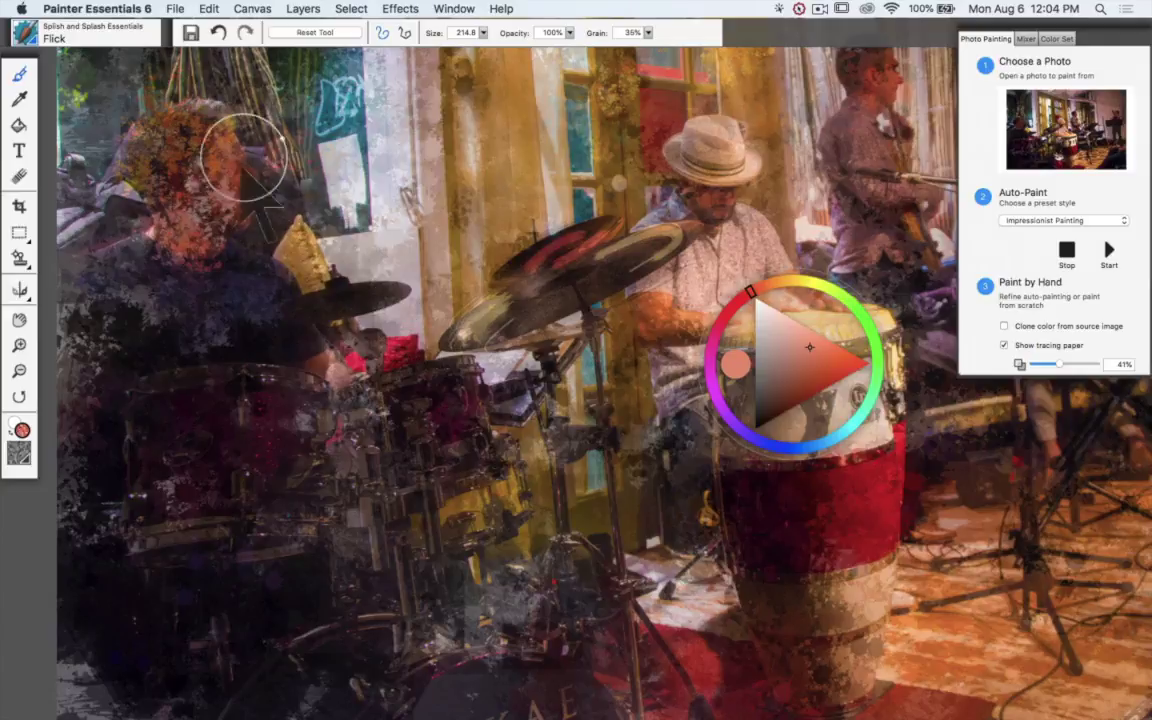
{"action": "key", "text": "super+b"}
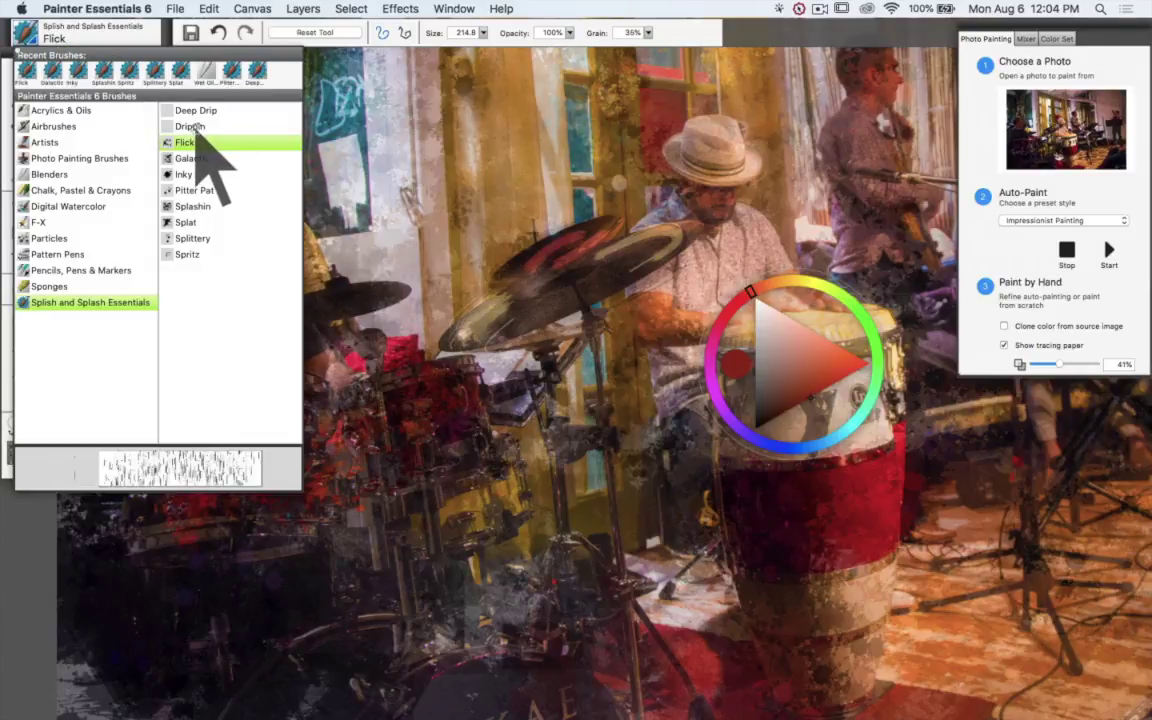
With the Drippin brush, spatter orange and pale yellow-orange dabs over the dark top-left area.
{"action": "left_click", "coordinate": [197, 126]}
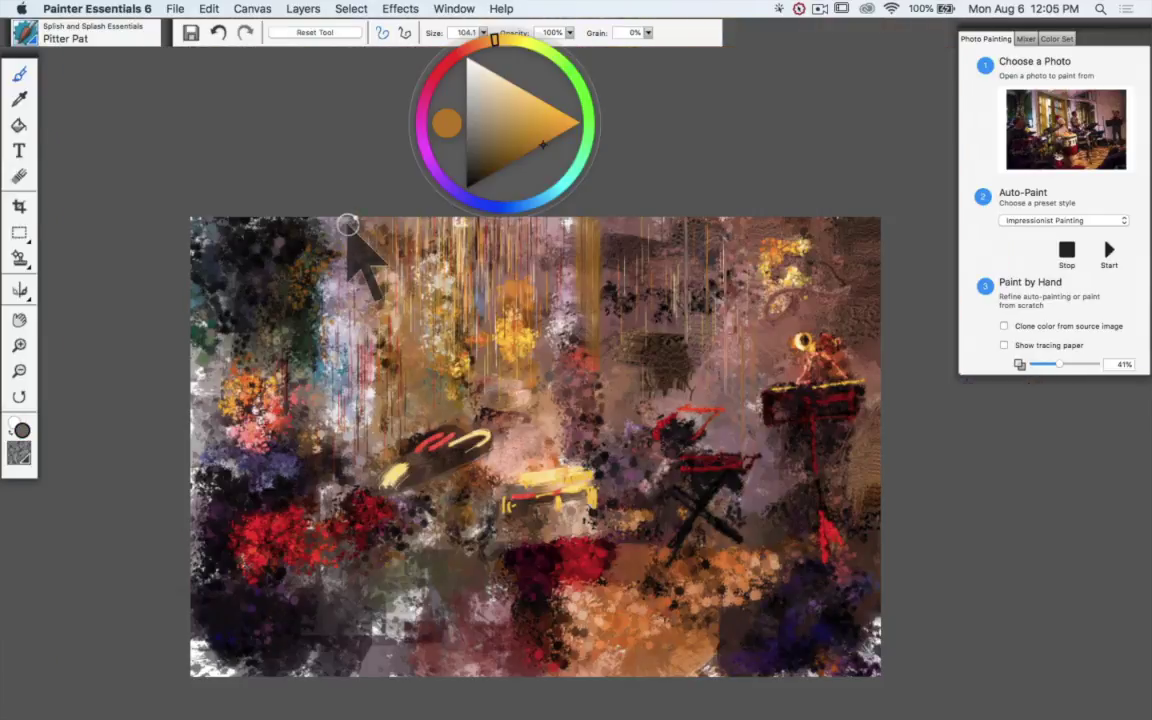
{"action": "key", "text": "super+equal"}
{"action": "key", "text": "super+equal"}
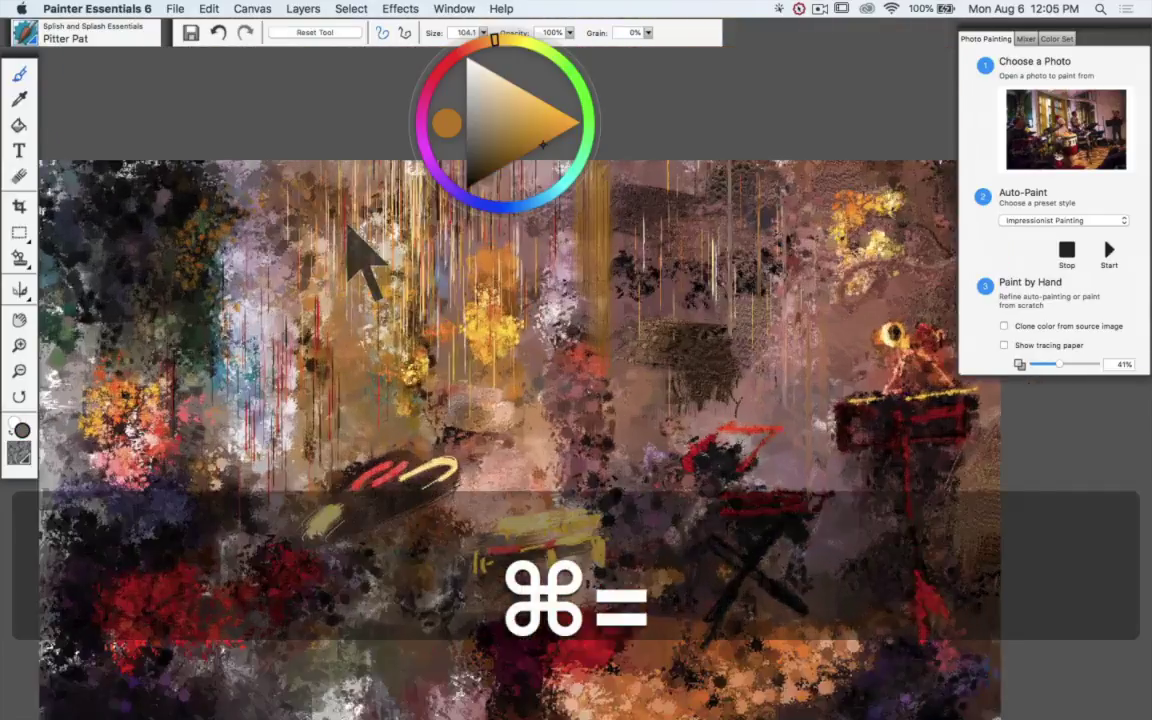
{"action": "key", "text": "space"}
{"action": "left_click_drag", "start_coordinate": [255, 220], "coordinate": [627, 380]}
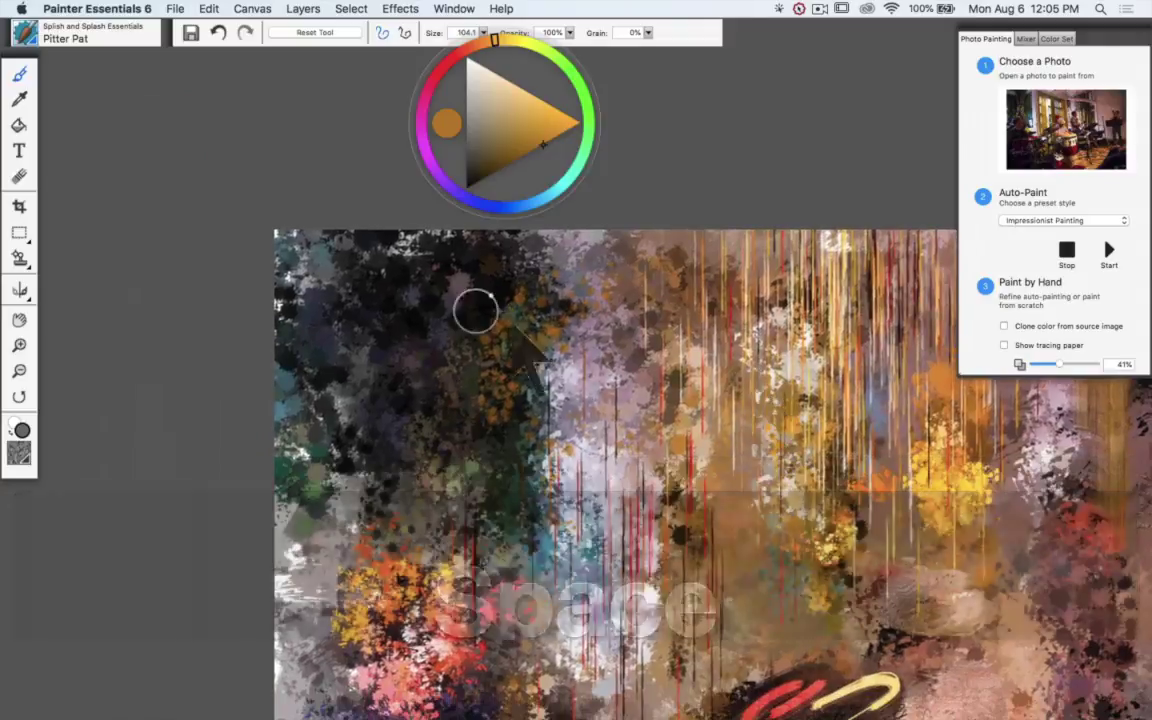
{"action": "mouse_move", "coordinate": [473, 318]}
{"action": "left_mouse_down"}
{"action": "mouse_move", "coordinate": [529, 313]}
{"action": "mouse_move", "coordinate": [567, 256]}
{"action": "mouse_move", "coordinate": [508, 334]}
{"action": "mouse_move", "coordinate": [382, 362]}
{"action": "mouse_move", "coordinate": [373, 388]}
{"action": "mouse_move", "coordinate": [446, 428]}
{"action": "left_mouse_up"}
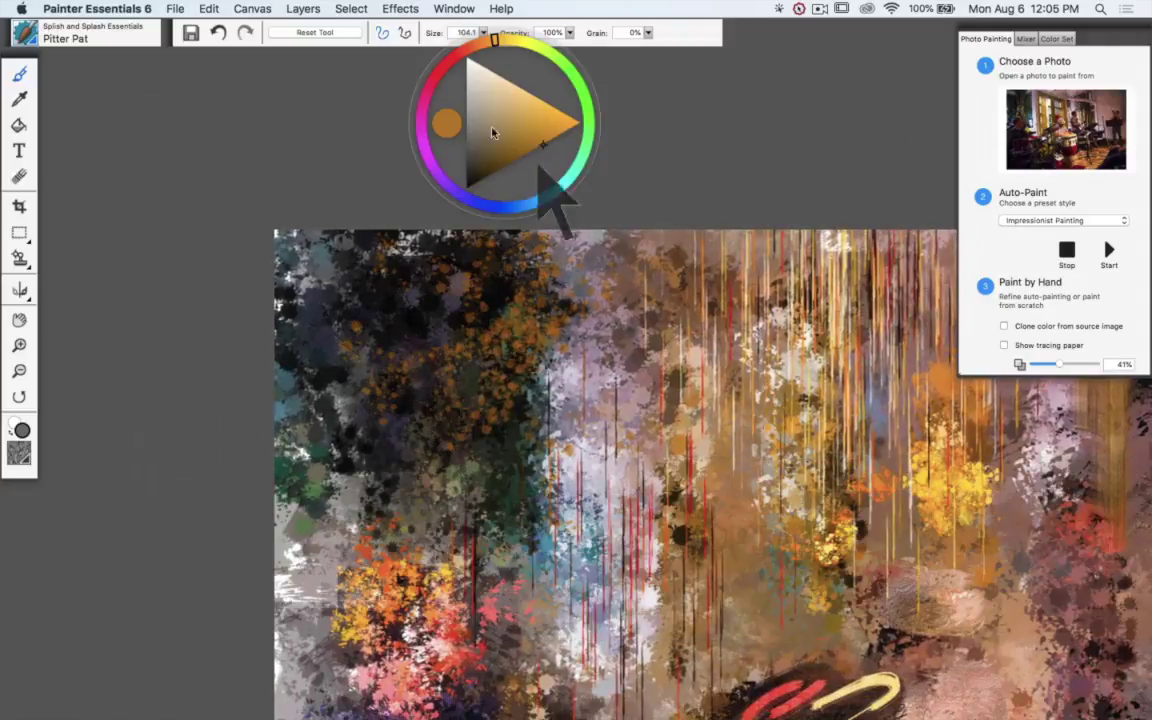
{"action": "left_click", "coordinate": [536, 97]}
{"action": "mouse_move", "coordinate": [428, 296]}
{"action": "left_mouse_down"}
{"action": "mouse_move", "coordinate": [493, 278]}
{"action": "mouse_move", "coordinate": [485, 263]}
{"action": "mouse_move", "coordinate": [533, 266]}
{"action": "mouse_move", "coordinate": [563, 249]}
{"action": "mouse_move", "coordinate": [477, 236]}
{"action": "mouse_move", "coordinate": [469, 243]}
{"action": "mouse_move", "coordinate": [491, 262]}
{"action": "mouse_move", "coordinate": [487, 305]}
{"action": "mouse_move", "coordinate": [502, 309]}
{"action": "mouse_move", "coordinate": [561, 248]}
{"action": "mouse_move", "coordinate": [579, 280]}
{"action": "mouse_move", "coordinate": [506, 325]}
{"action": "mouse_move", "coordinate": [505, 306]}
{"action": "mouse_move", "coordinate": [472, 336]}
{"action": "mouse_move", "coordinate": [344, 351]}
{"action": "mouse_move", "coordinate": [321, 327]}
{"action": "left_mouse_up"}
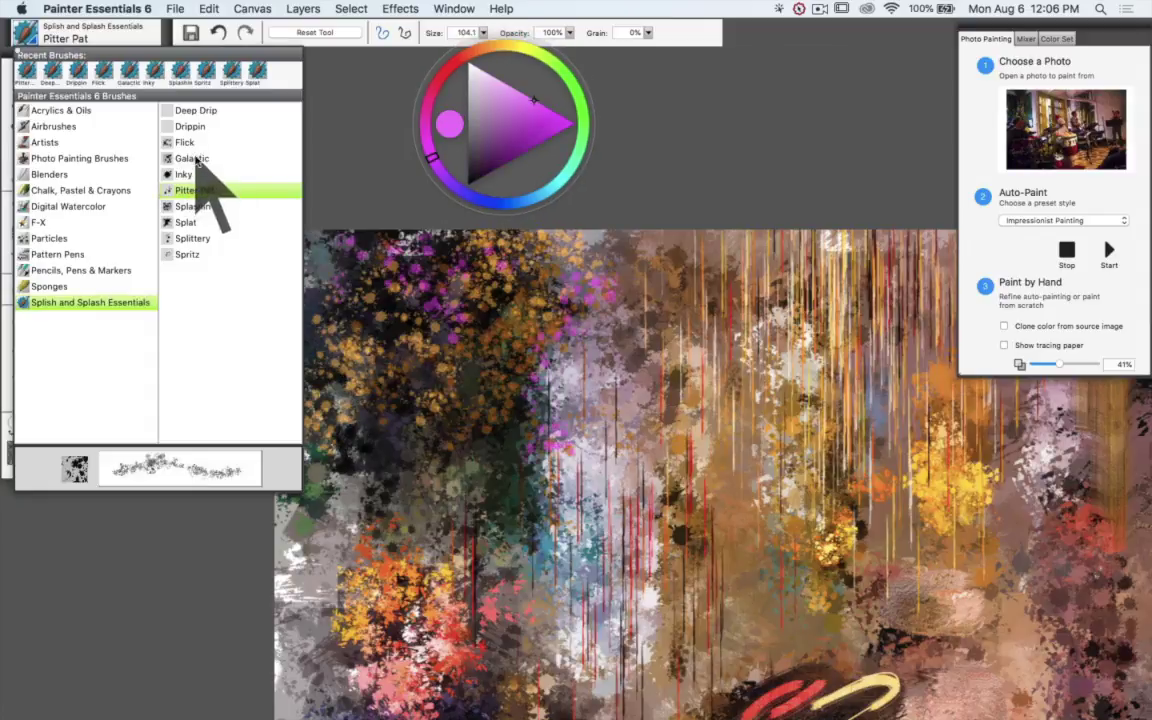
Paint a magenta Galactic stroke in the upper left, then zoom out to see more painting.
{"action": "left_click", "coordinate": [192, 158]}
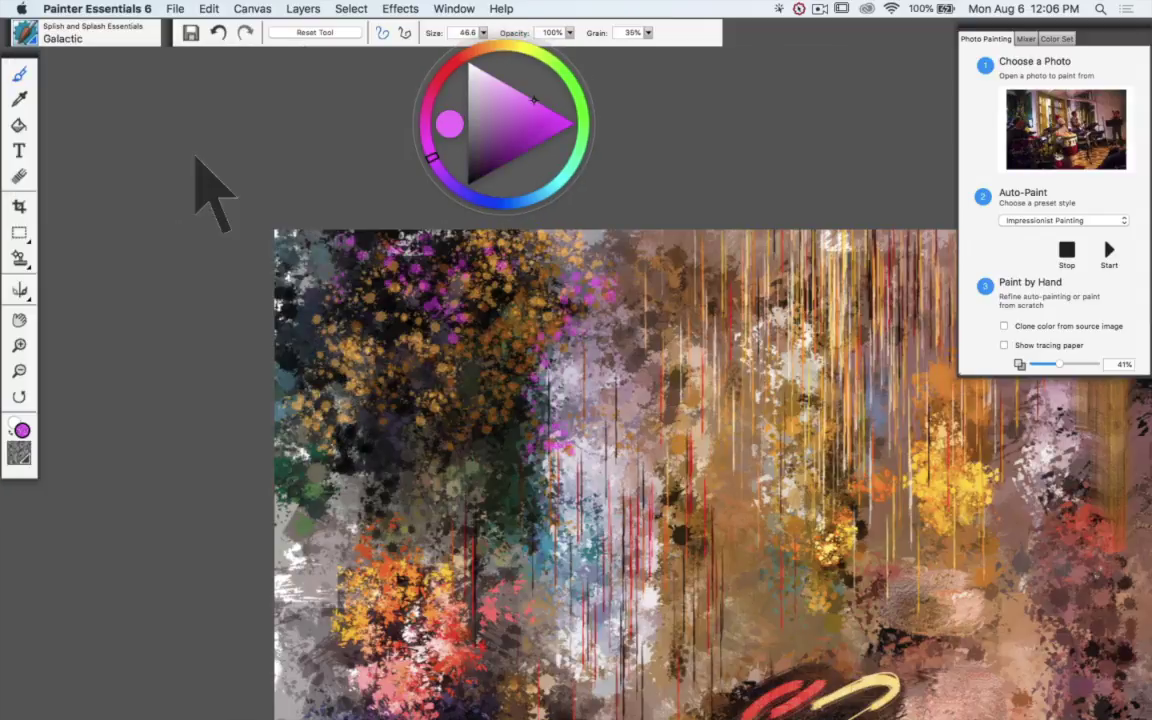
{"action": "left_click_drag", "start_coordinate": [545, 365], "coordinate": [595, 295]}
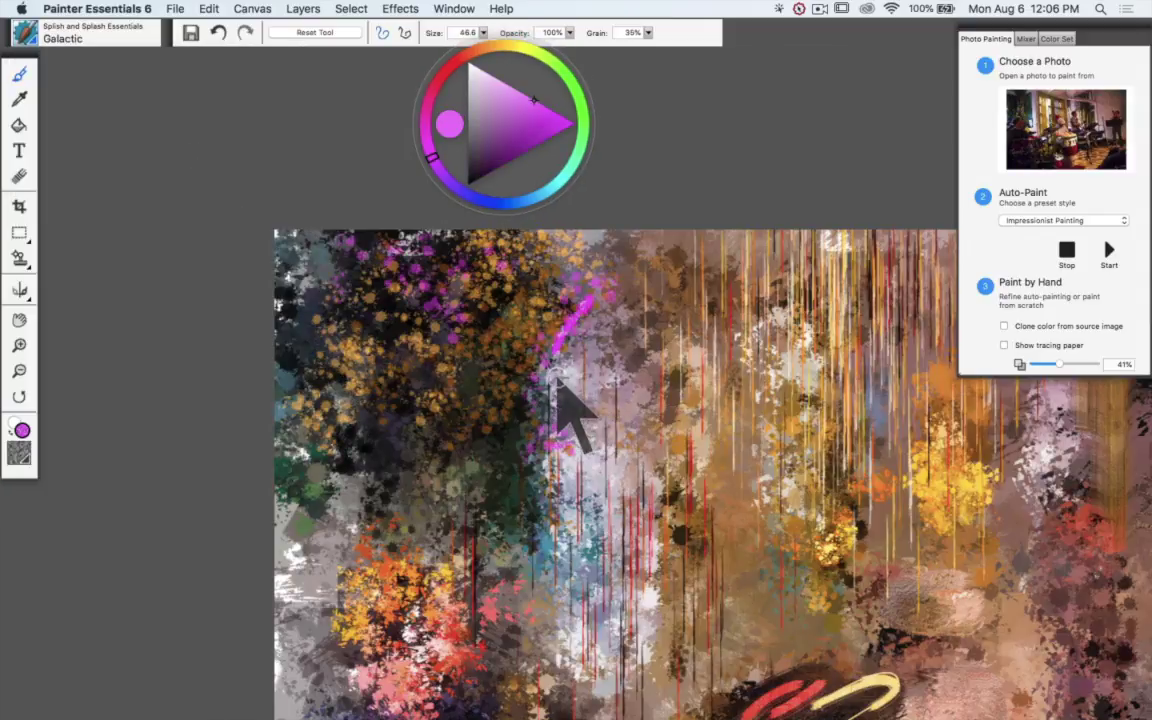
{"action": "key", "text": "super+minus"}
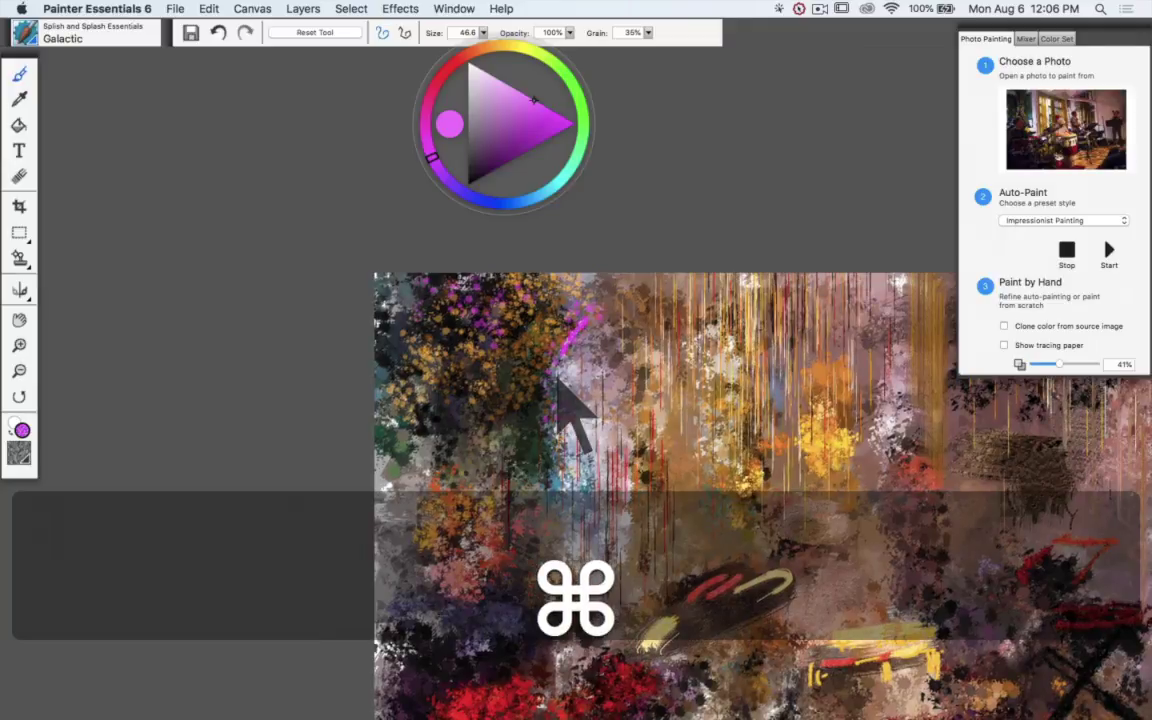
{"action": "key", "text": "super+minus"}
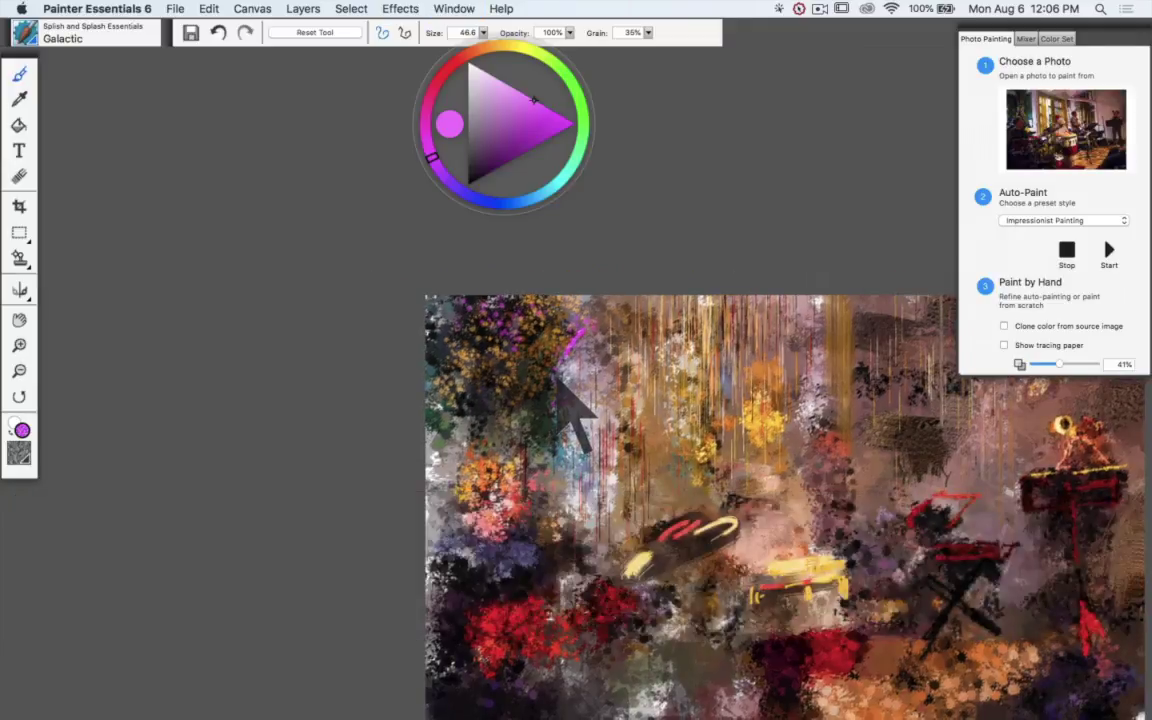
{"action": "key", "text": "space"}
{"action": "left_click_drag", "start_coordinate": [738, 334], "coordinate": [511, 218]}
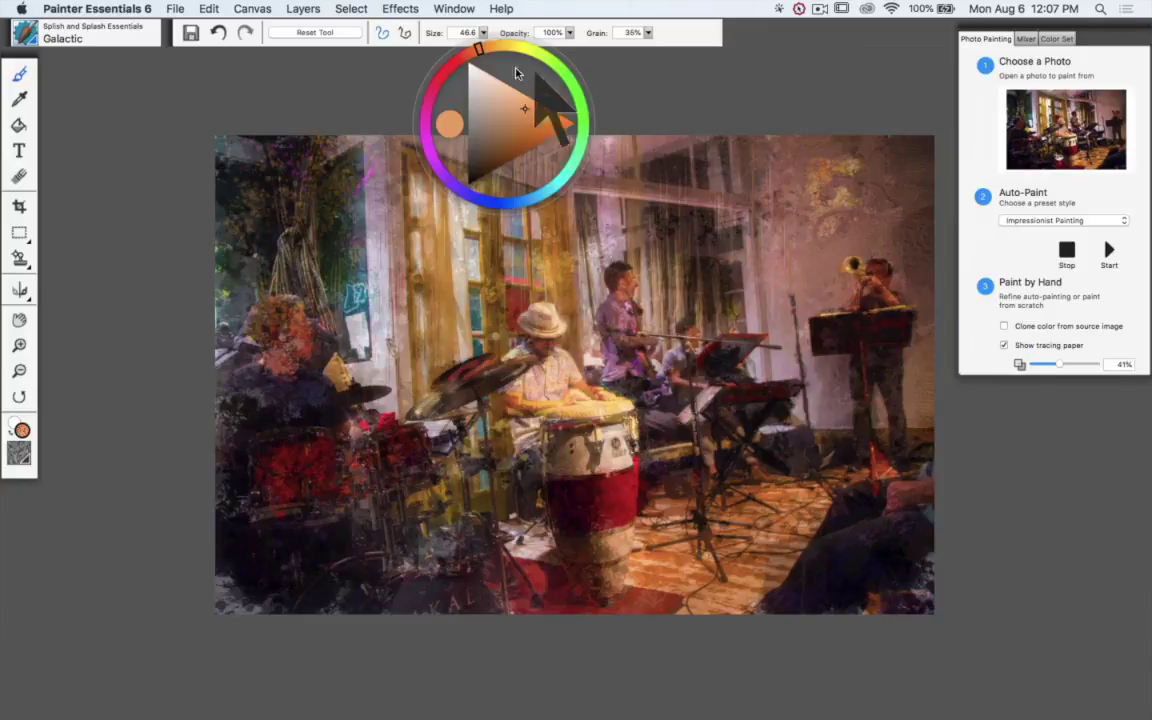
Try yellow-orange, cyan and red-pink hues on the colour wheel.
{"action": "left_click", "coordinate": [495, 45]}
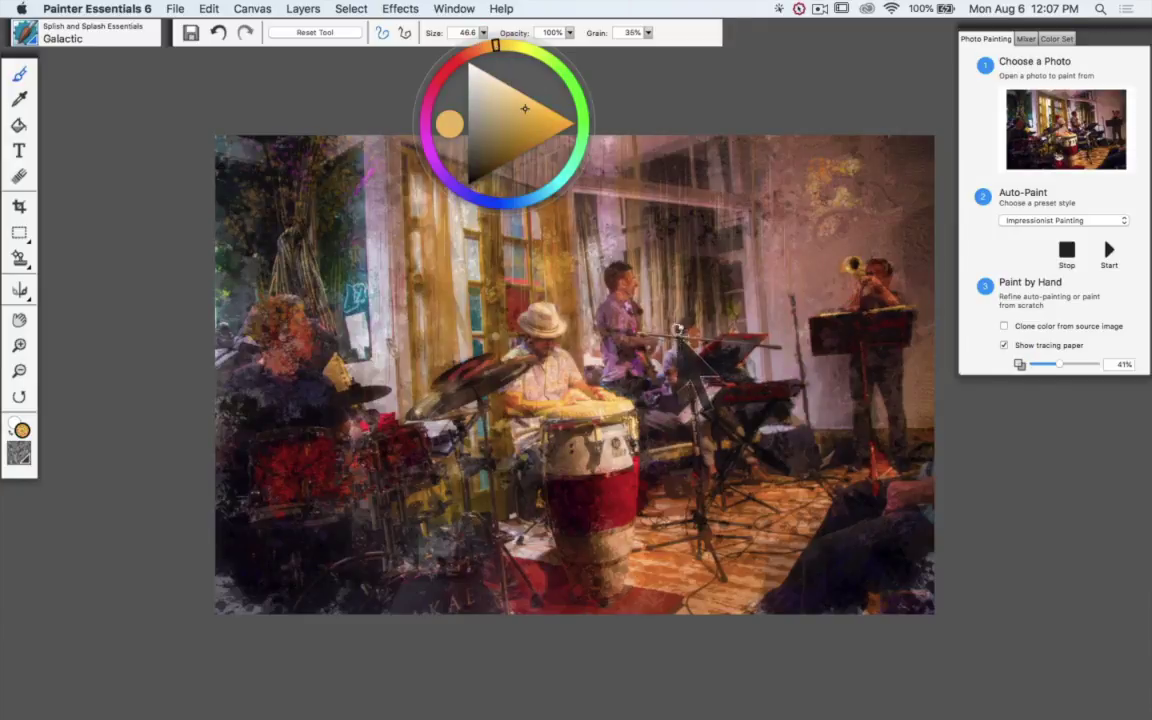
{"action": "left_click", "coordinate": [547, 190]}
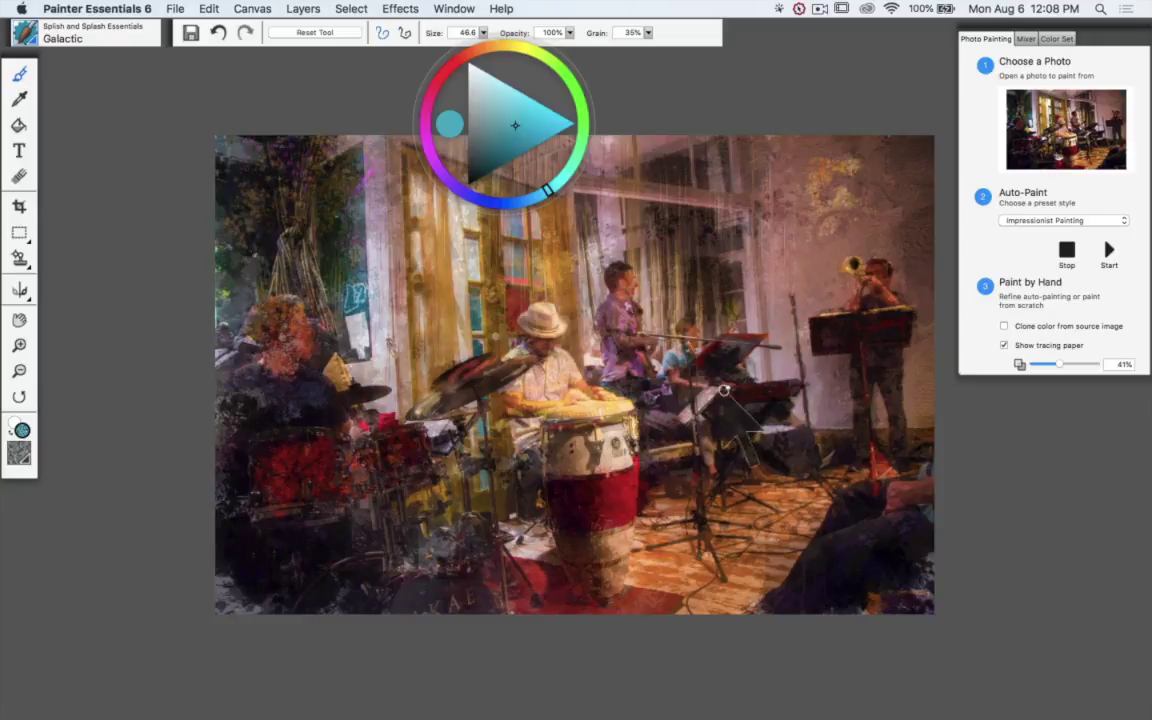
{"action": "left_click", "coordinate": [440, 78]}
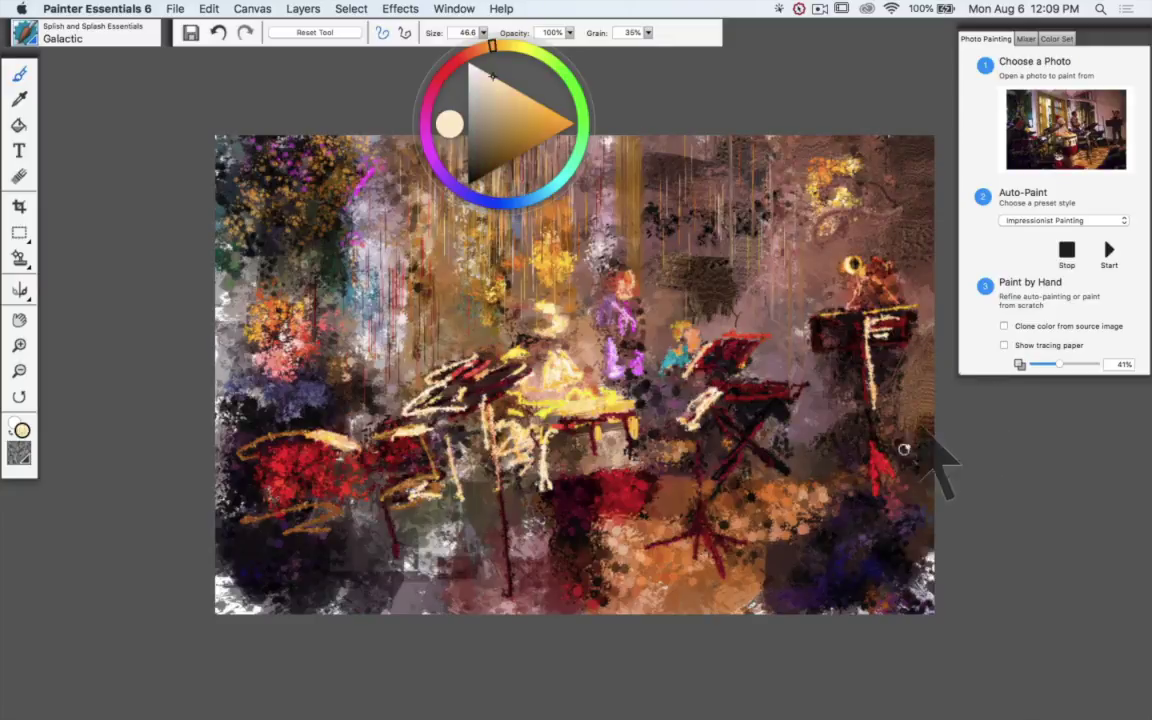
Paint a light yellow Galactic flourish near the lower-right corner.
{"action": "mouse_move", "coordinate": [824, 558]}
{"action": "left_mouse_down"}
{"action": "mouse_move", "coordinate": [813, 575]}
{"action": "mouse_move", "coordinate": [840, 549]}
{"action": "mouse_move", "coordinate": [950, 595]}
{"action": "left_mouse_up"}
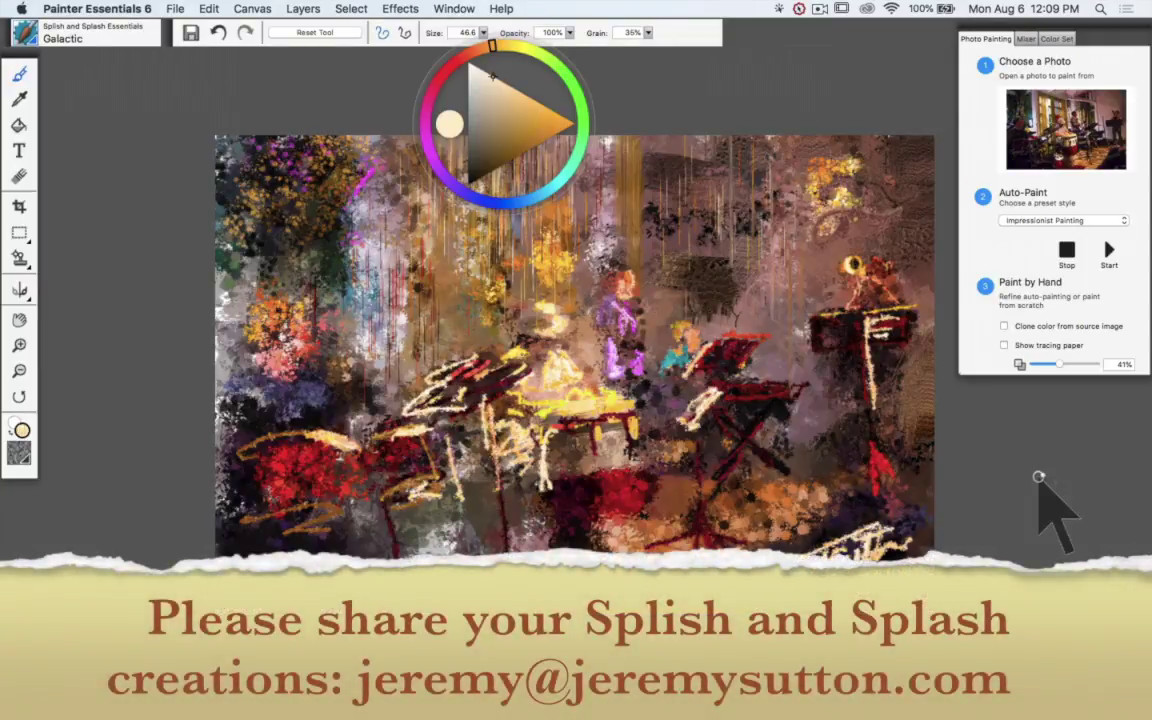